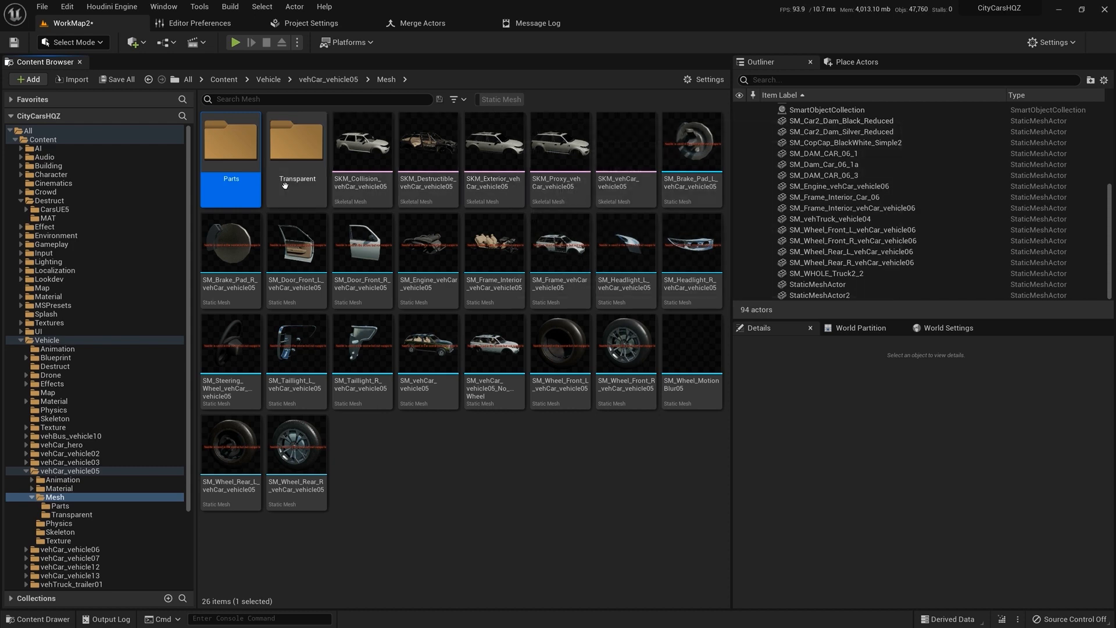
# - Copy the left and right front door, interior frame, body frame and right front wheel meshes of vehicle05 into the Parts folder
pyautogui.click(444, 532)
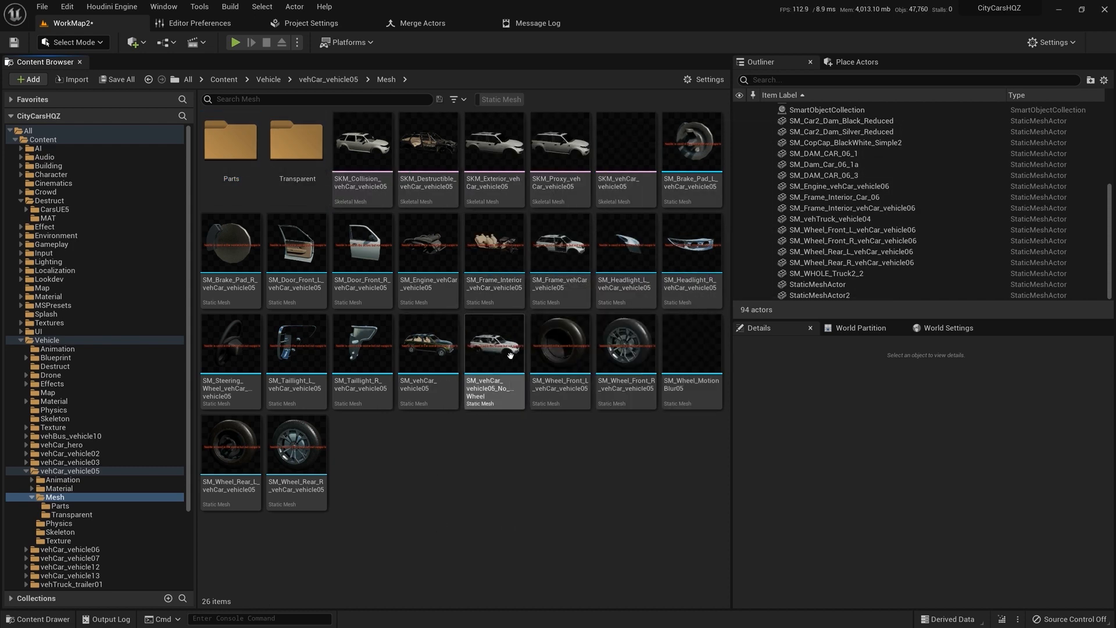
pyautogui.click(362, 250)
pyautogui.keyDown('ctrl'); pyautogui.click(299, 261); pyautogui.keyUp('ctrl')
pyautogui.keyDown('ctrl'); pyautogui.click(503, 256); pyautogui.keyUp('ctrl')
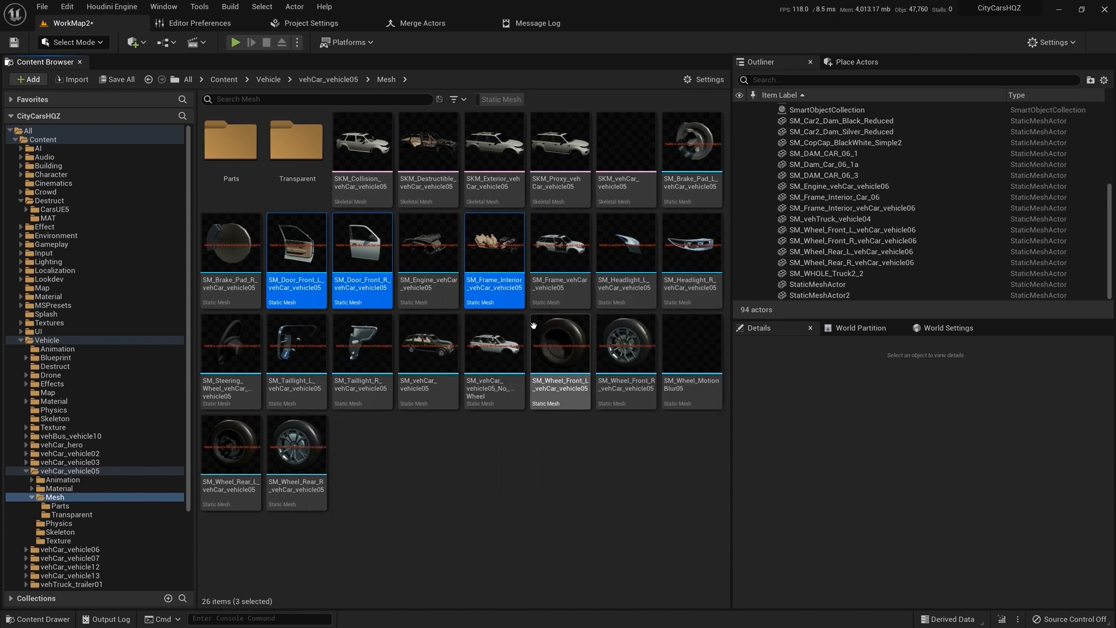
pyautogui.keyDown('ctrl'); pyautogui.click(561, 250); pyautogui.keyUp('ctrl')
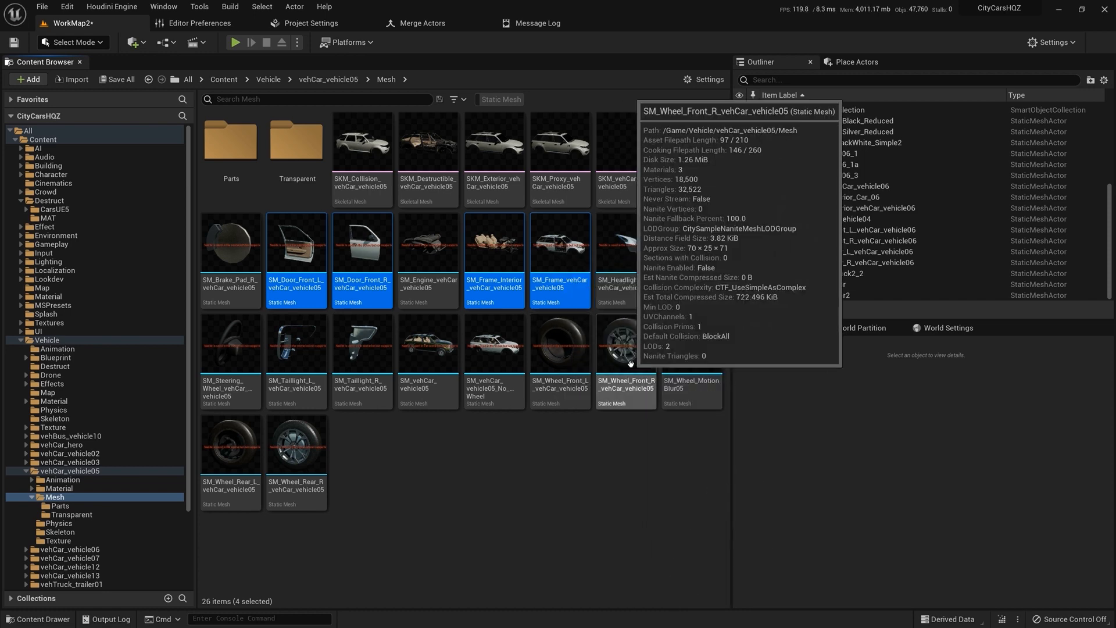
pyautogui.keyDown('ctrl'); pyautogui.click(631, 363); pyautogui.keyUp('ctrl')
pyautogui.moveTo(631, 364); pyautogui.dragTo(241, 170)
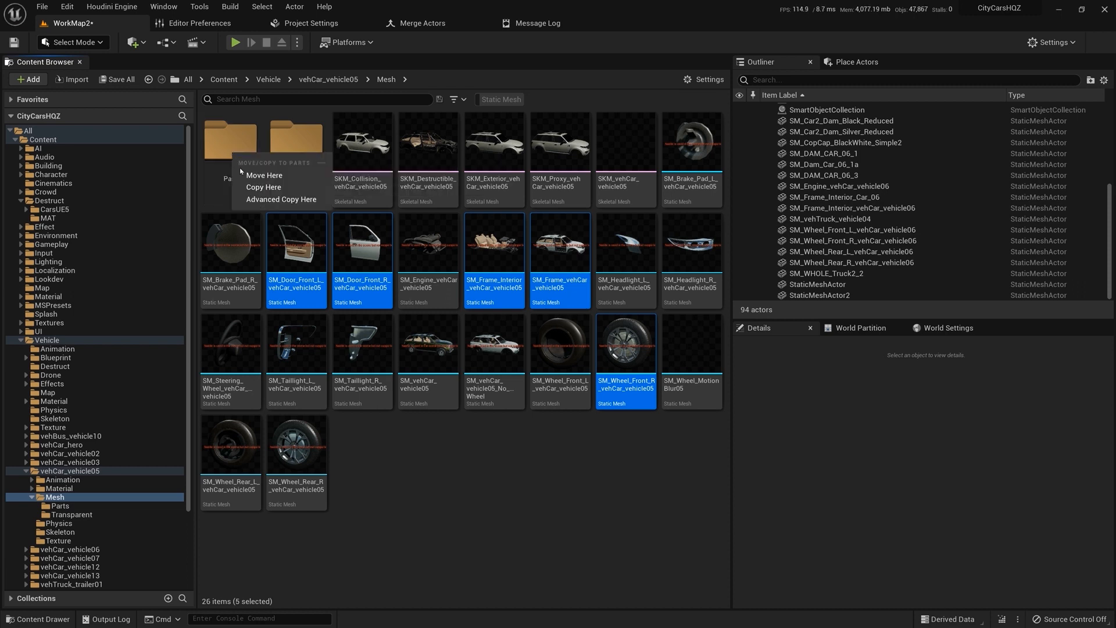
pyautogui.click(262, 187)
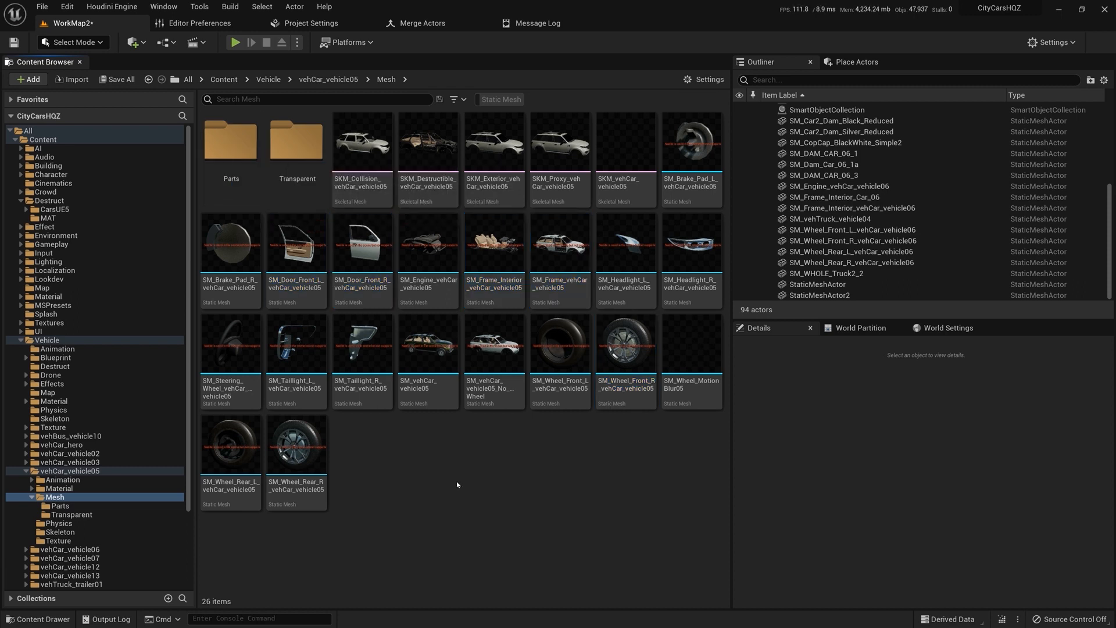
# - Open the Parts folder and save all the copied mesh assets
pyautogui.click(233, 144)
pyautogui.doubleClick(235, 145)
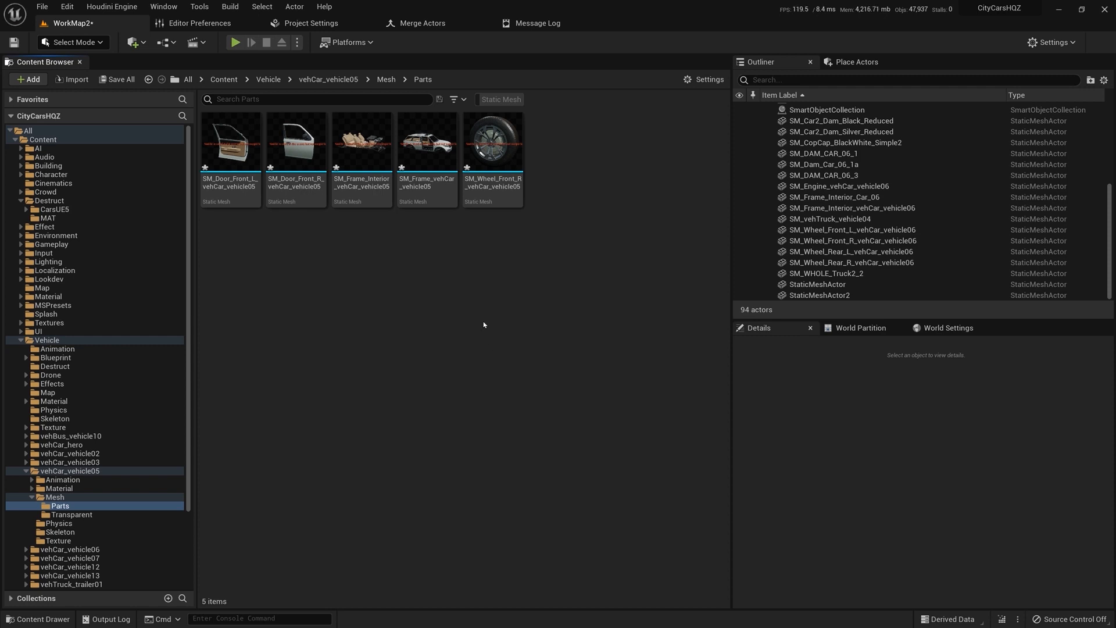
pyautogui.click(43, 11)
pyautogui.click(70, 132)
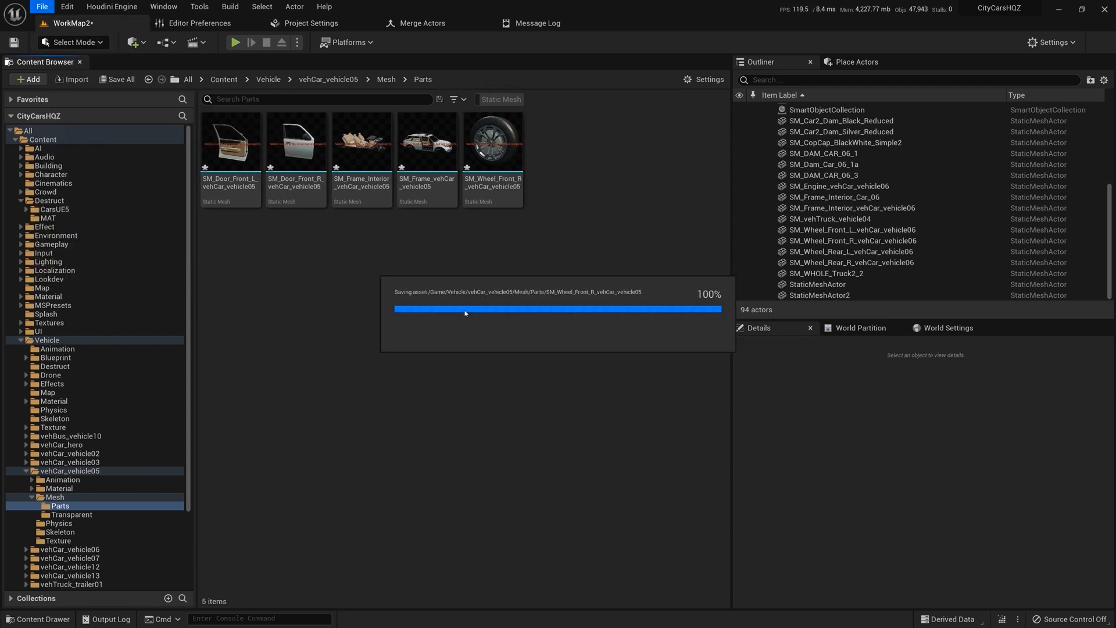
# - Place the copied SM_Wheel_Front_R_vehCar_vehicle05 mesh in the level and check it in the viewport
pyautogui.click(490, 142)
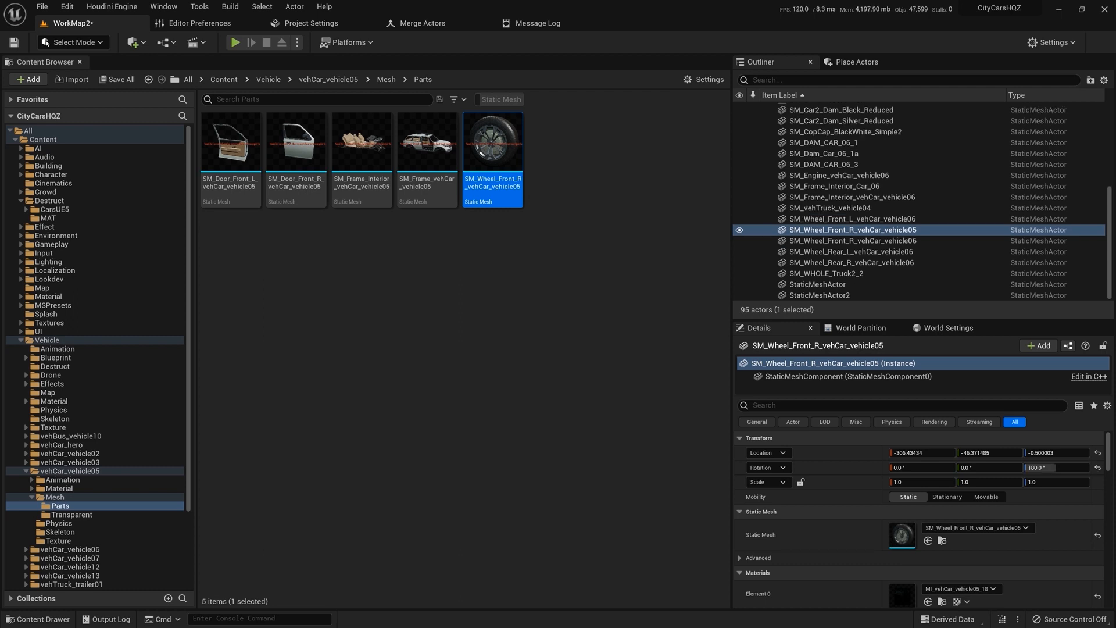
pyautogui.moveTo(1115, 58); pyautogui.dragTo(488, 40)
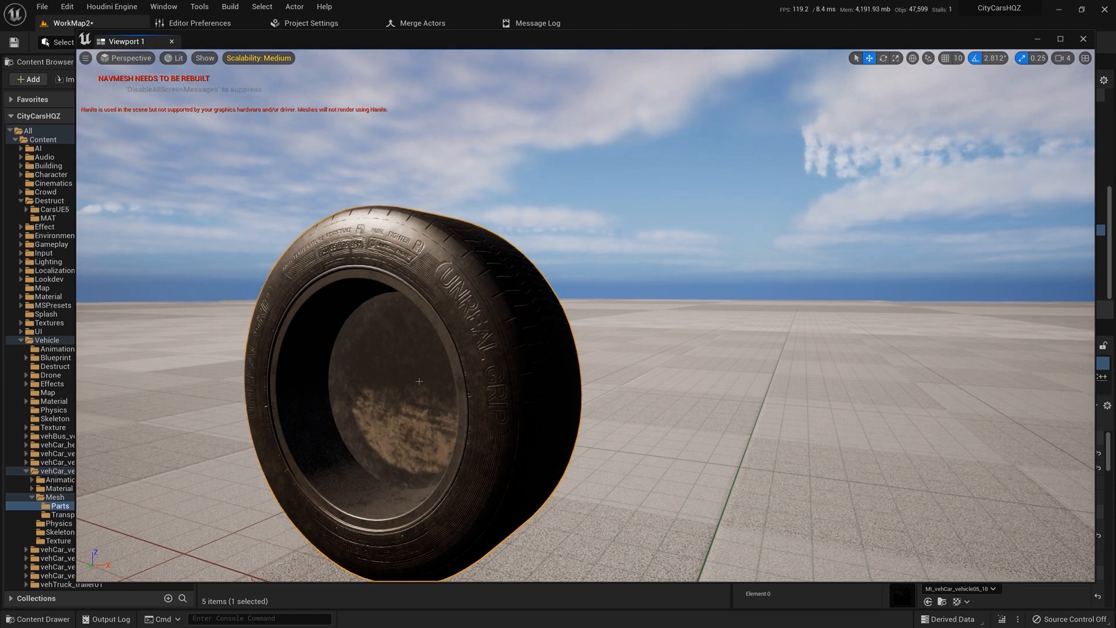
pyautogui.moveTo(480, 42); pyautogui.dragTo(1105, 54)
# - Switch to Modeling Mode and start the triangle selection tool on the placed wheel
pyautogui.click(74, 42)
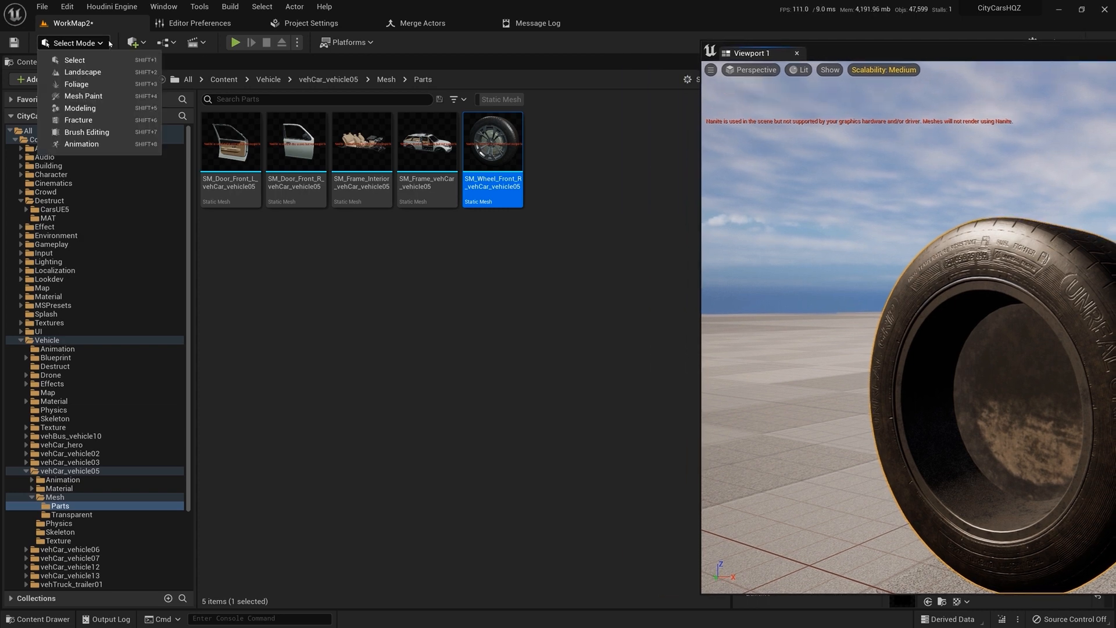
pyautogui.click(76, 101)
pyautogui.moveTo(1040, 239); pyautogui.dragTo(1041, 238, button='right')
pyautogui.press('w')
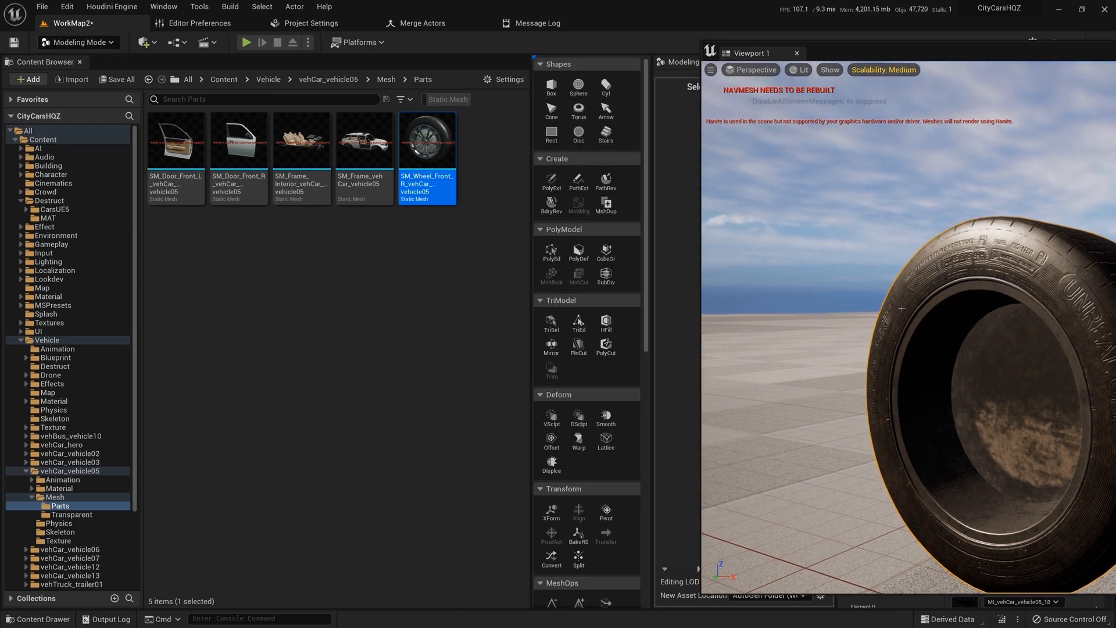
pyautogui.click(551, 323)
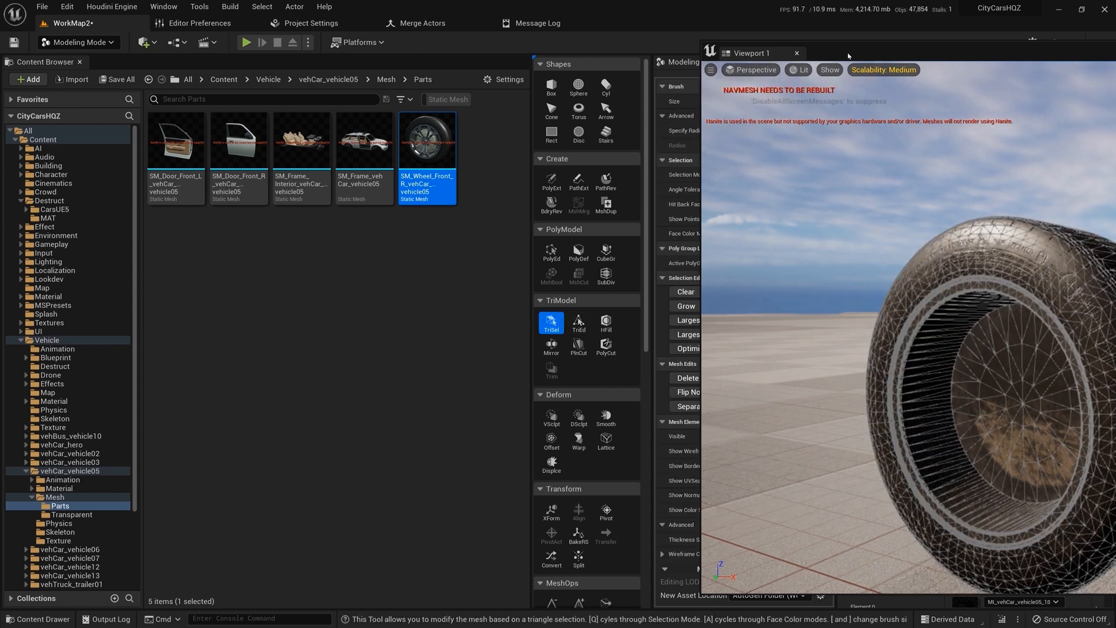
# - Hide the wireframe, set brush size 0.0025, selection mode All in Group, and face color mode By Material ID
pyautogui.moveTo(848, 55); pyautogui.dragTo(998, 57)
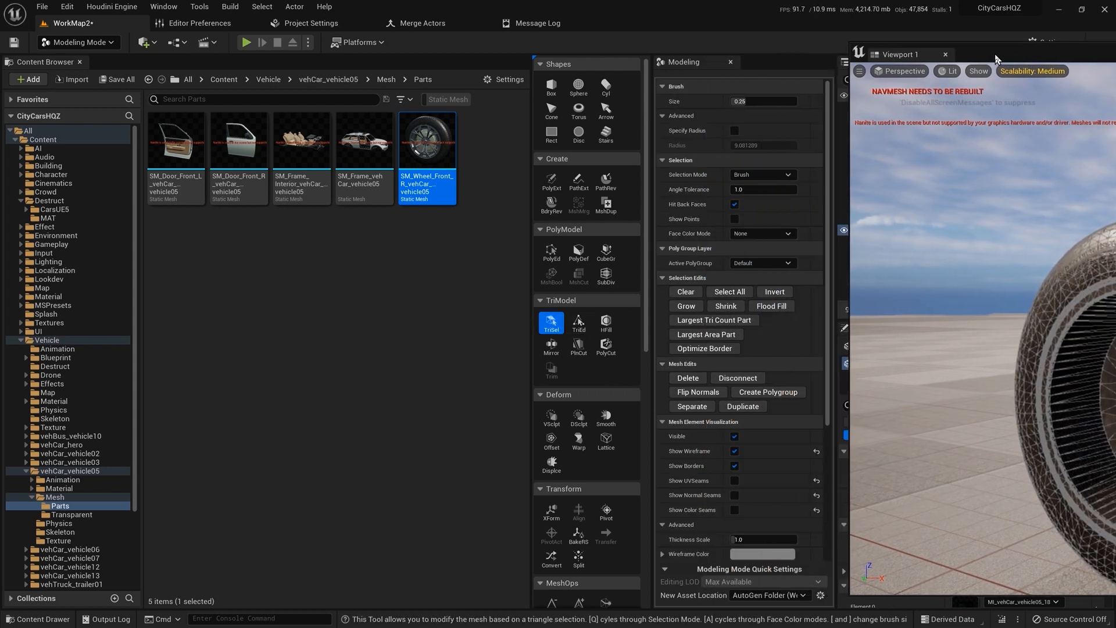
pyautogui.click(735, 452)
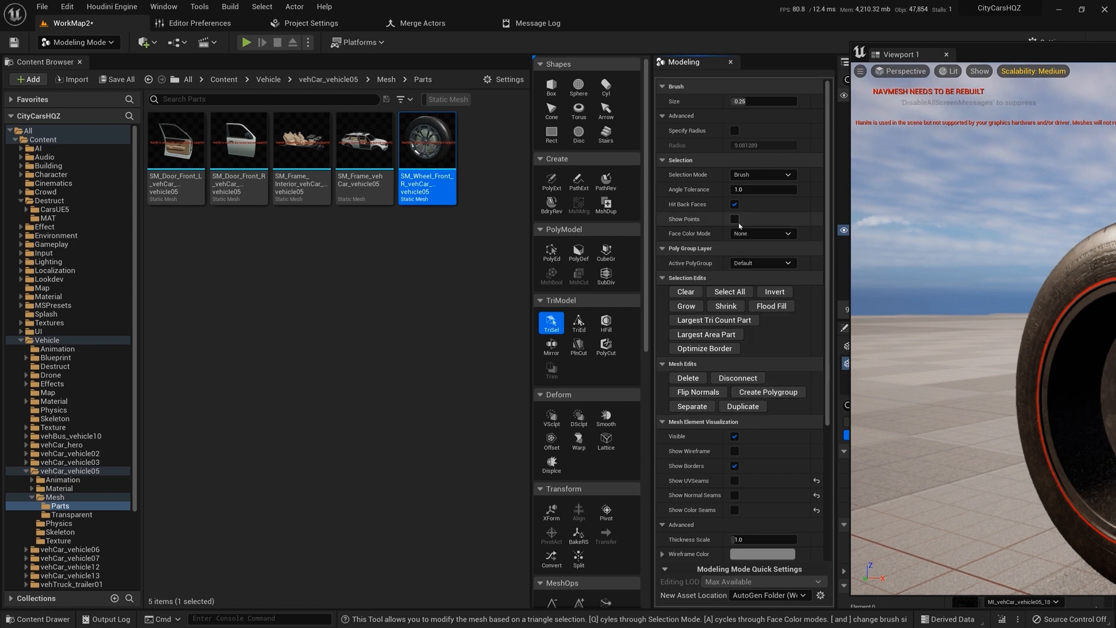
pyautogui.click(745, 103)
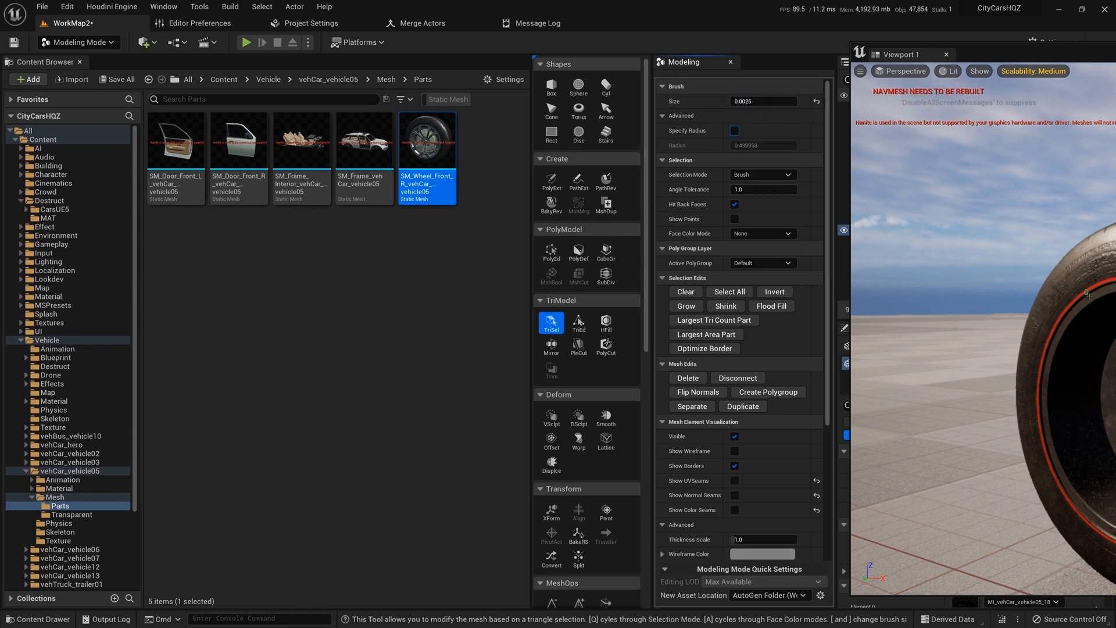
pyautogui.click(750, 176)
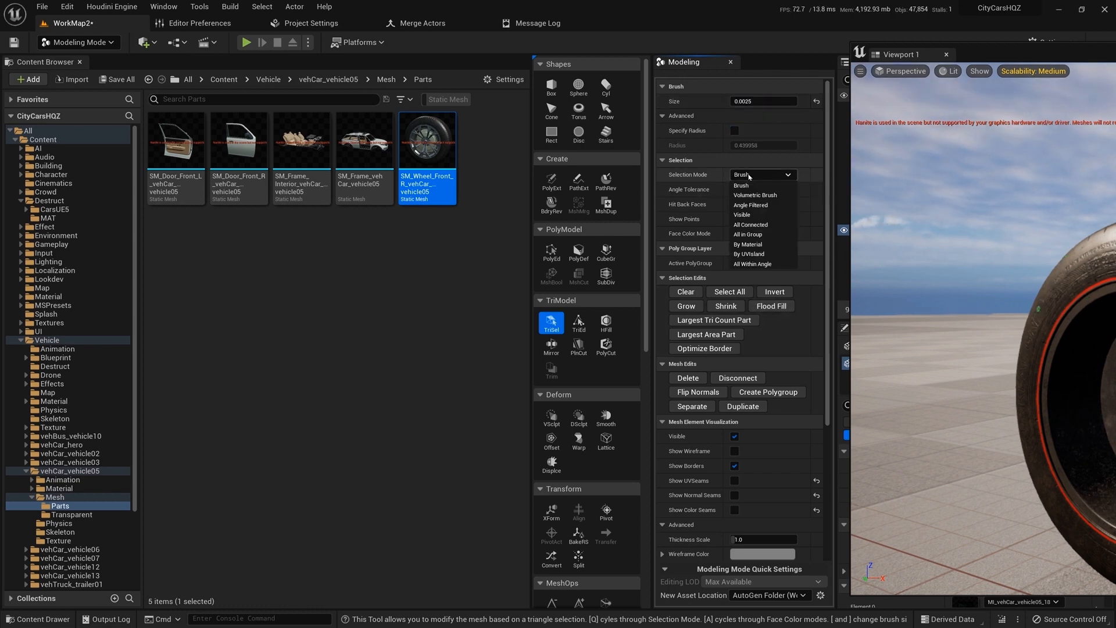
pyautogui.click(750, 235)
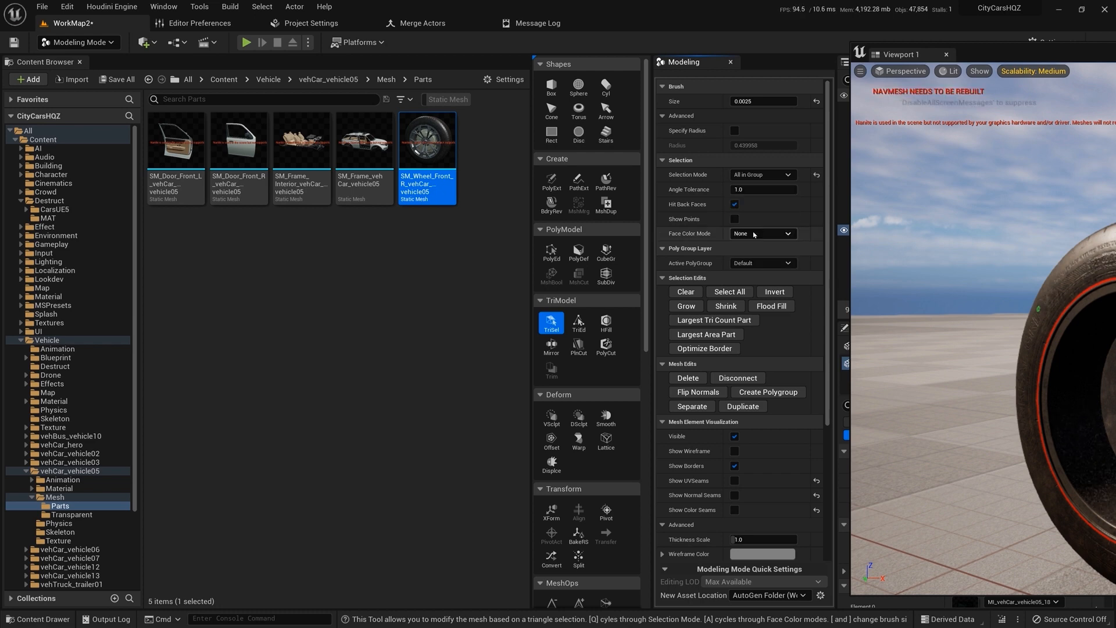
pyautogui.click(751, 234)
pyautogui.click(753, 263)
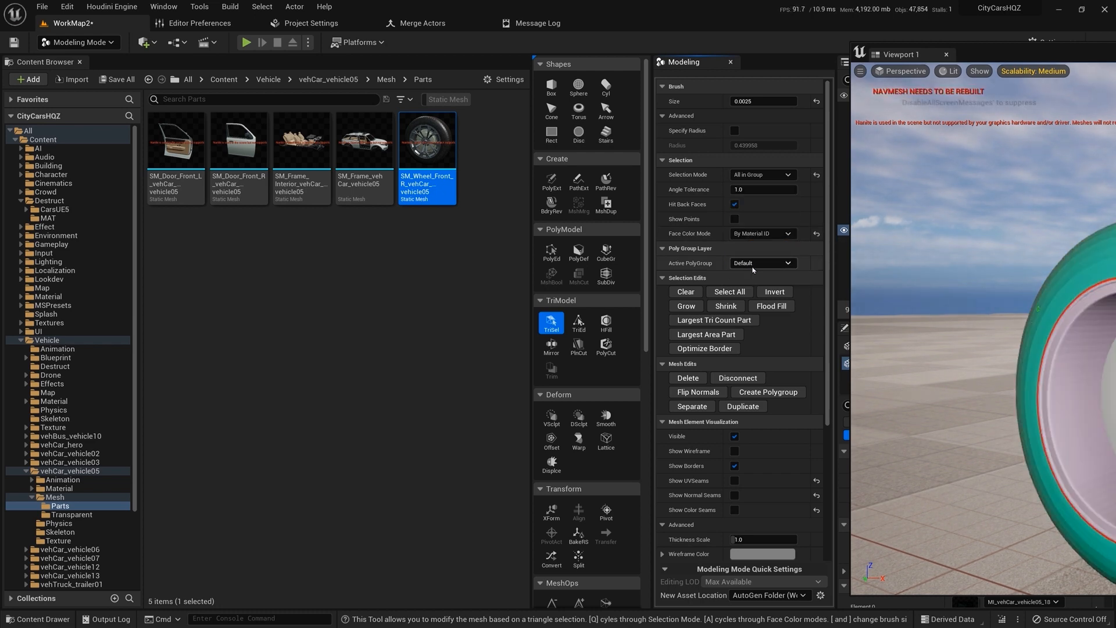
# - Try to delete the wheel's inner rim barrel by selecting its triangle group
pyautogui.moveTo(1115, 56); pyautogui.dragTo(856, 48)
pyautogui.moveTo(784, 346); pyautogui.dragTo(761, 392, button='right')
pyautogui.press('w')
pyautogui.moveTo(875, 232)
pyautogui.mouseDown(button='right')
pyautogui.moveTo(844, 204)
pyautogui.moveTo(952, 252)
pyautogui.moveTo(955, 229)
pyautogui.mouseUp(button='right')
pyautogui.click(755, 414)
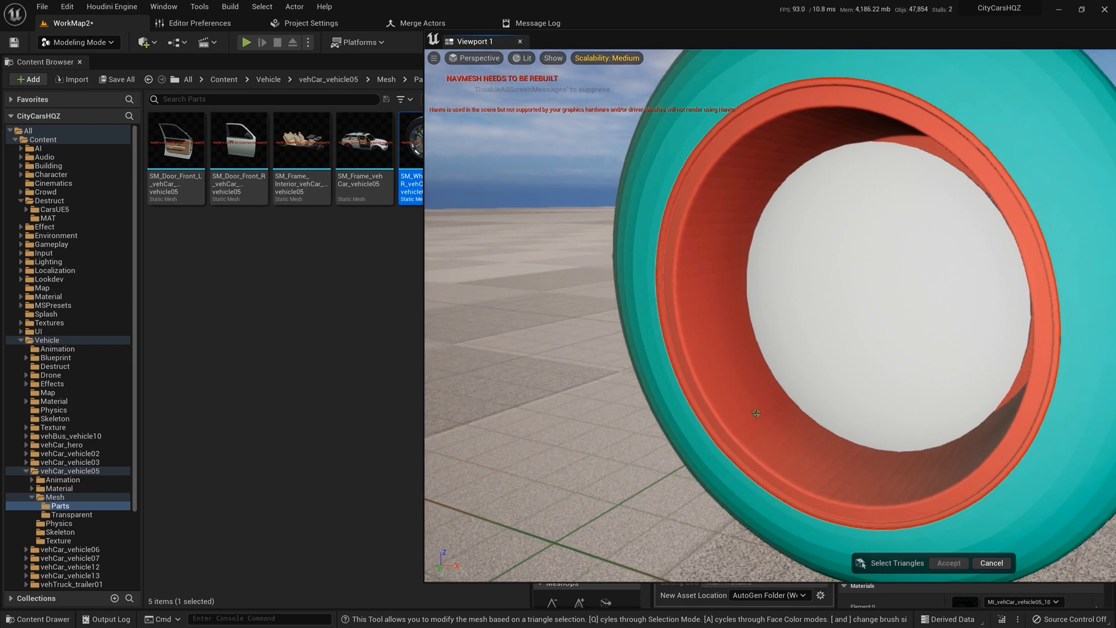
pyautogui.press('Delete')
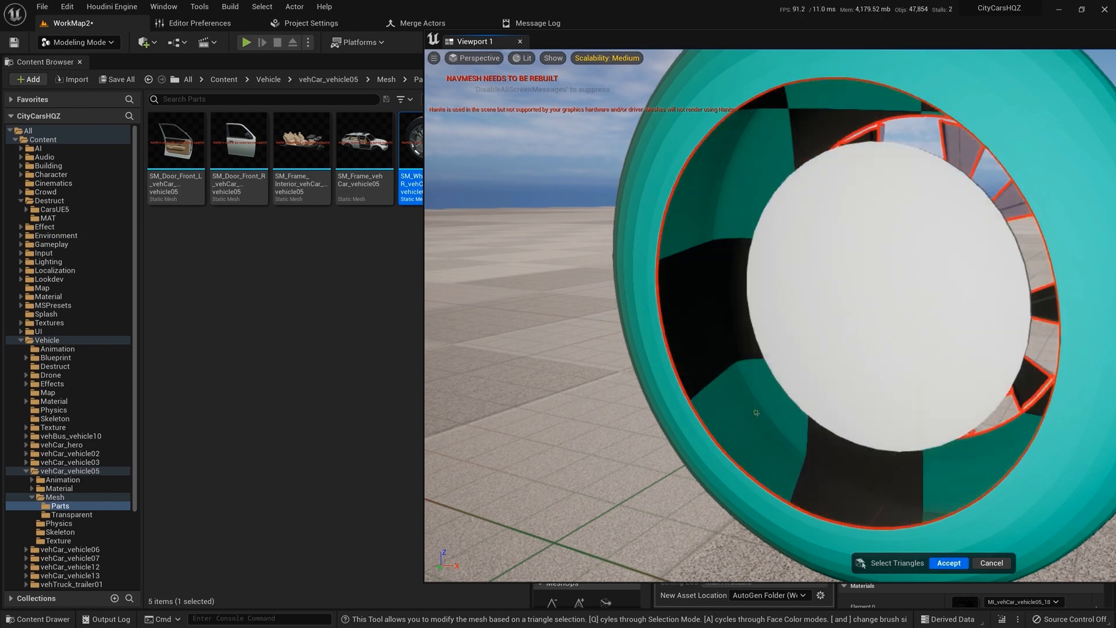
# - Examine the wheel's back and front sides and accept the rim barrel deletion
pyautogui.keyDown('alt'); pyautogui.moveTo(759, 415); pyautogui.dragTo(1070, 361); pyautogui.keyUp('alt')
pyautogui.moveTo(814, 326); pyautogui.dragTo(782, 414, button='right')
pyautogui.press('s')
pyautogui.keyDown('alt'); pyautogui.moveTo(782, 414); pyautogui.dragTo(783, 421); pyautogui.keyUp('alt')
pyautogui.press('w')
pyautogui.moveTo(783, 420); pyautogui.dragTo(483, 409, button='right')
pyautogui.press('s')
pyautogui.press('d')
pyautogui.press('d')
pyautogui.press('w')
pyautogui.press('a')
pyautogui.press('a')
pyautogui.press('w')
pyautogui.press('d')
pyautogui.press('d')
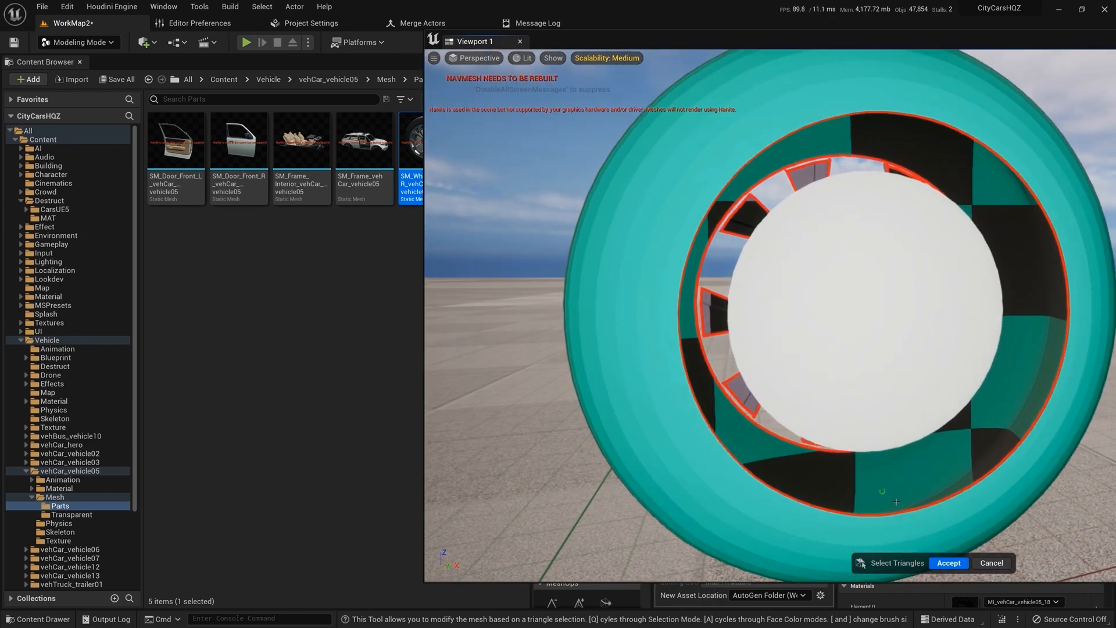
pyautogui.press('a')
pyautogui.moveTo(945, 424)
pyautogui.mouseDown(button='right')
pyautogui.moveTo(1107, 422)
pyautogui.moveTo(1096, 419)
pyautogui.moveTo(1087, 460)
pyautogui.moveTo(1104, 449)
pyautogui.moveTo(1062, 446)
pyautogui.mouseUp(button='right')
pyautogui.press('w')
pyautogui.press('a')
pyautogui.press('s')
pyautogui.press('d')
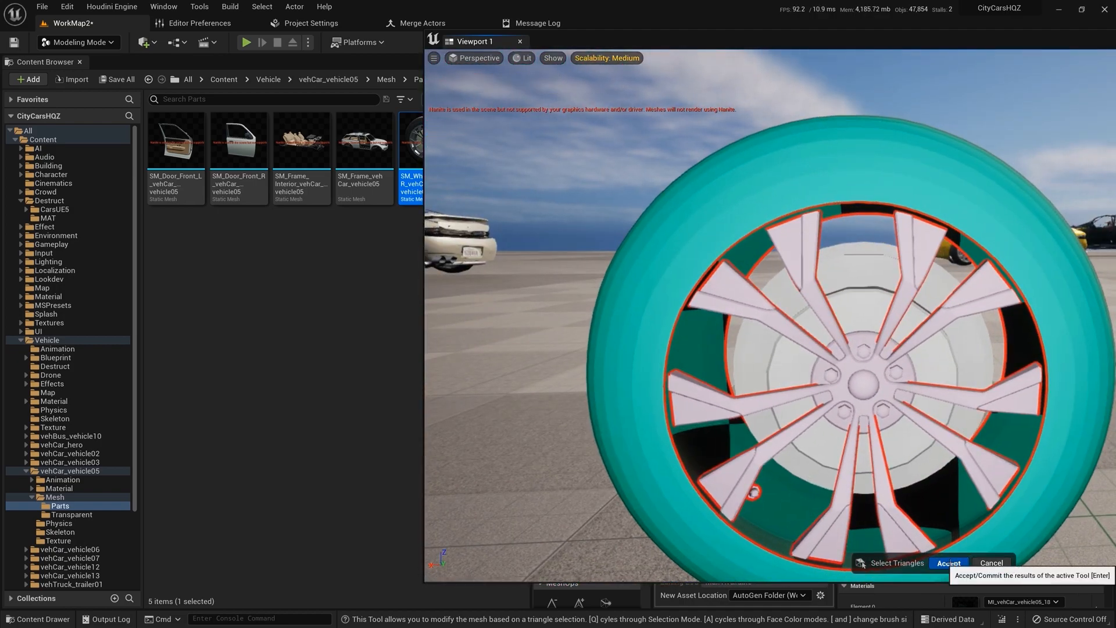
pyautogui.press('Return')
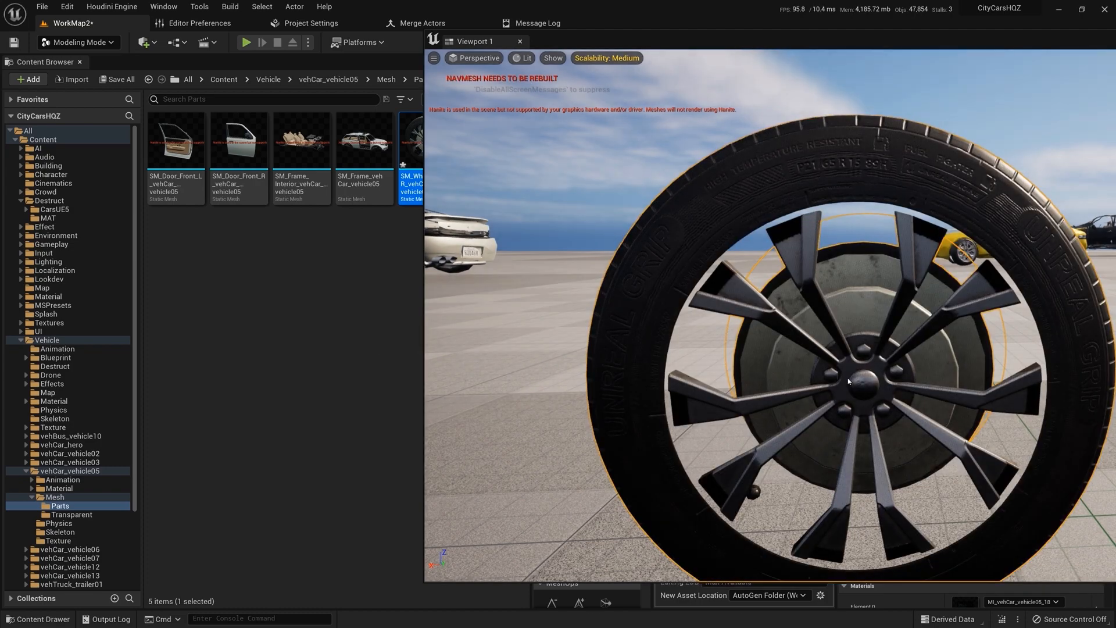
# - Undo the rim barrel deletion and examine the wheel from its spoke side
pyautogui.press('d')
pyautogui.moveTo(844, 386); pyautogui.dragTo(552, 439, button='right')
pyautogui.press('w')
pyautogui.press('s')
pyautogui.press('d')
pyautogui.press('a')
pyautogui.press('d')
pyautogui.press('s')
pyautogui.press('d')
pyautogui.press('w')
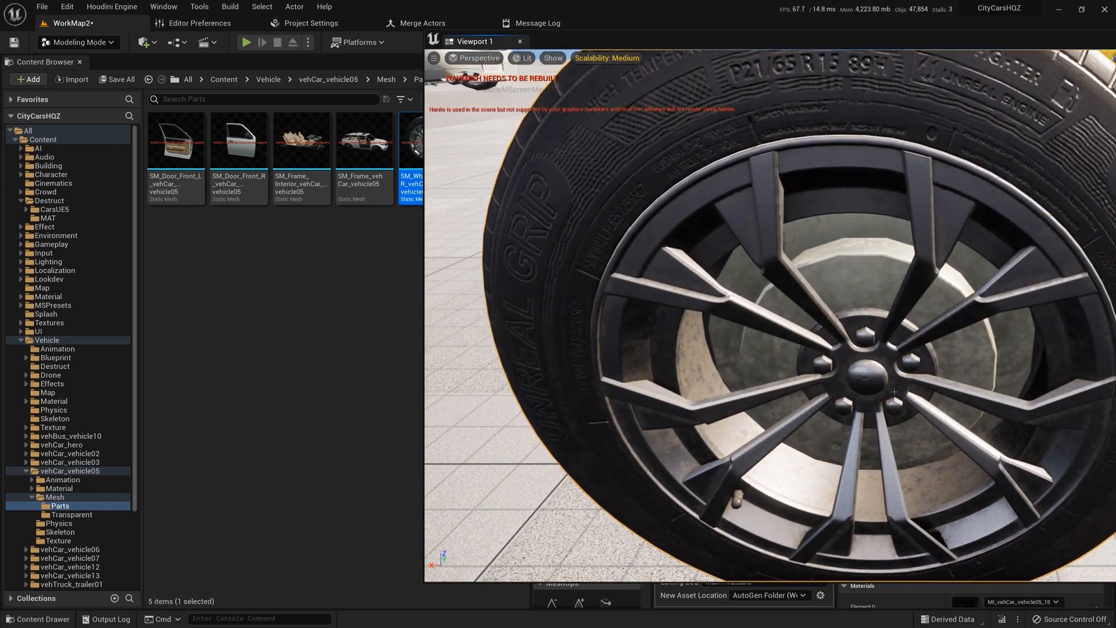
# - Restart triangle selection on the wheel, delete the brake disc, lug bolts and valve stem behind and on the spokes, and accept the edits
pyautogui.moveTo(612, 35); pyautogui.dragTo(1026, 56)
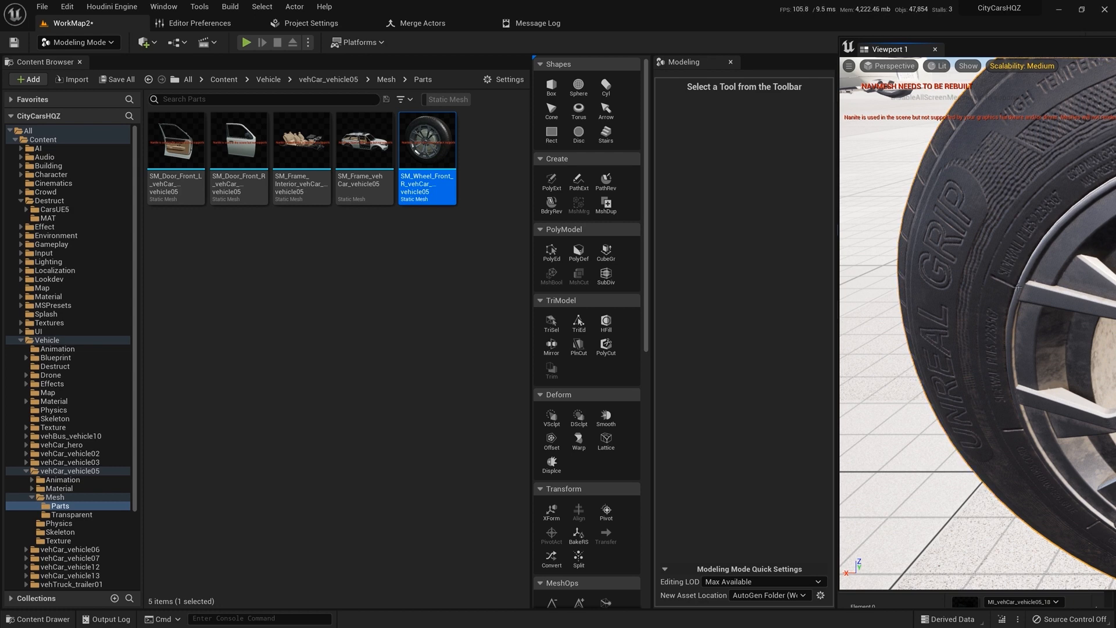
pyautogui.scroll(1, 1009, 210)
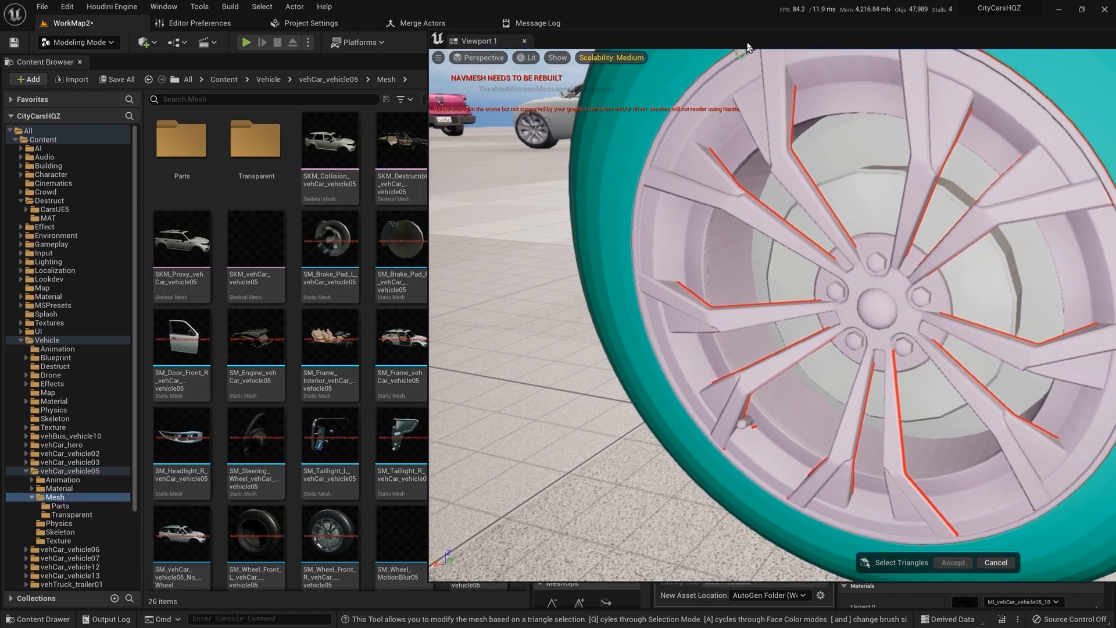
pyautogui.moveTo(848, 292); pyautogui.dragTo(889, 299, button='right')
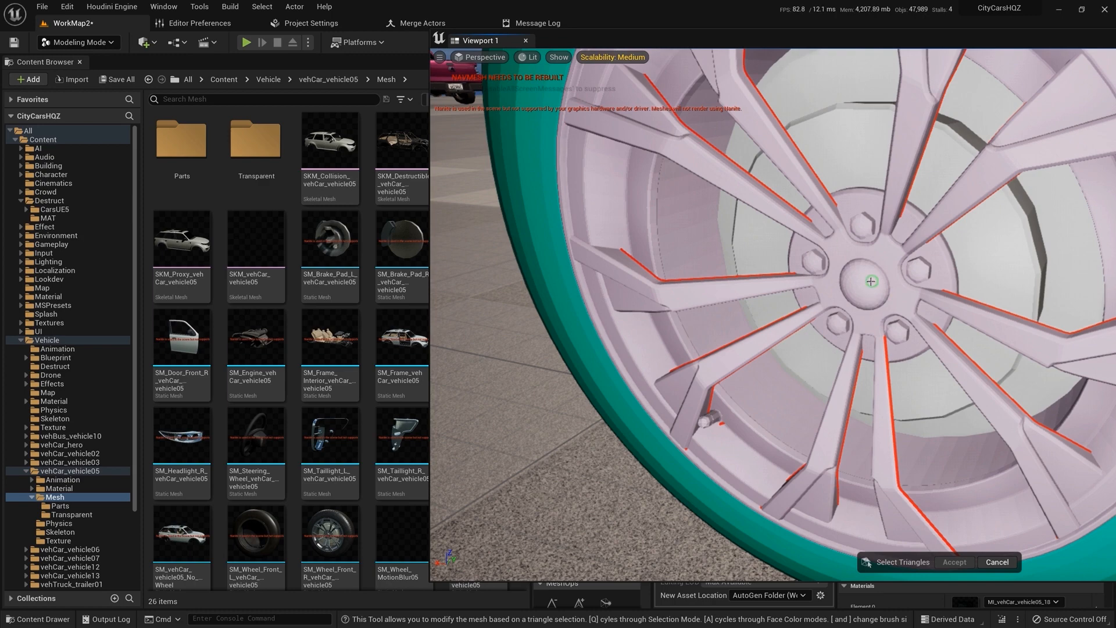
pyautogui.moveTo(851, 274)
pyautogui.mouseDown(button='right')
pyautogui.moveTo(878, 275)
pyautogui.moveTo(826, 276)
pyautogui.moveTo(850, 273)
pyautogui.moveTo(847, 284)
pyautogui.mouseUp(button='right')
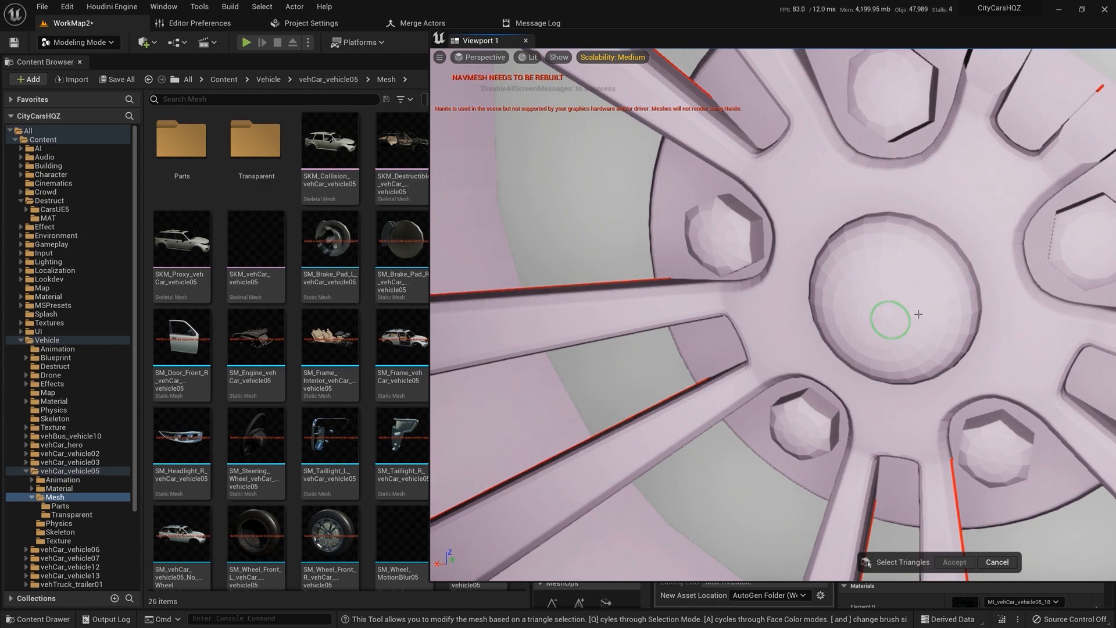
pyautogui.moveTo(937, 300)
pyautogui.mouseDown(button='right')
pyautogui.moveTo(964, 308)
pyautogui.moveTo(919, 329)
pyautogui.moveTo(918, 318)
pyautogui.mouseUp(button='right')
pyautogui.click(1010, 289)
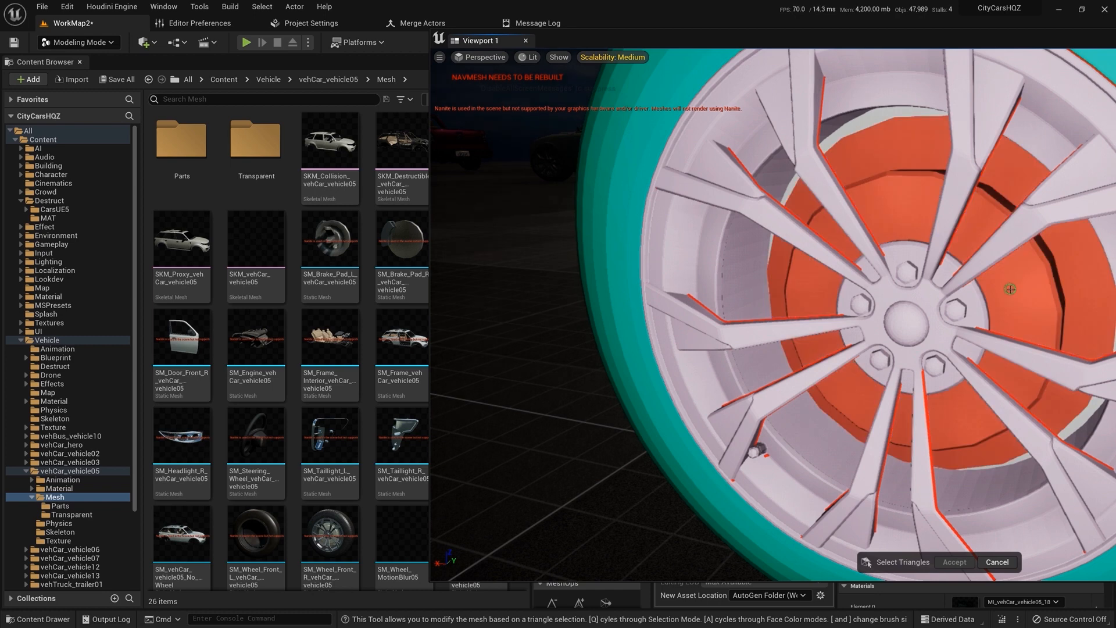
pyautogui.press('Delete')
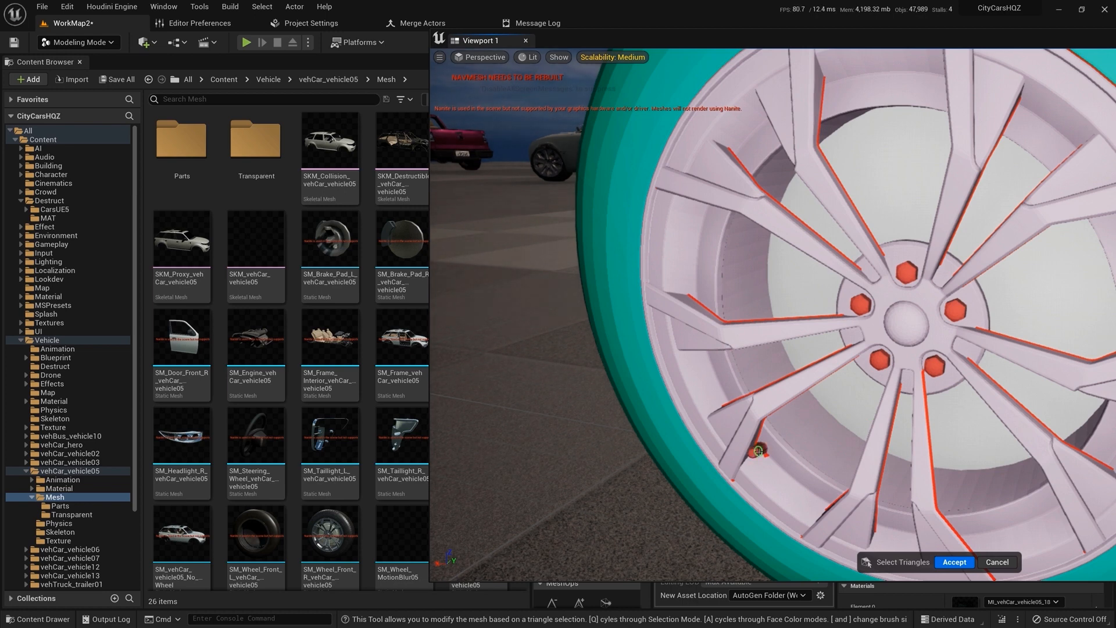
pyautogui.press('Delete')
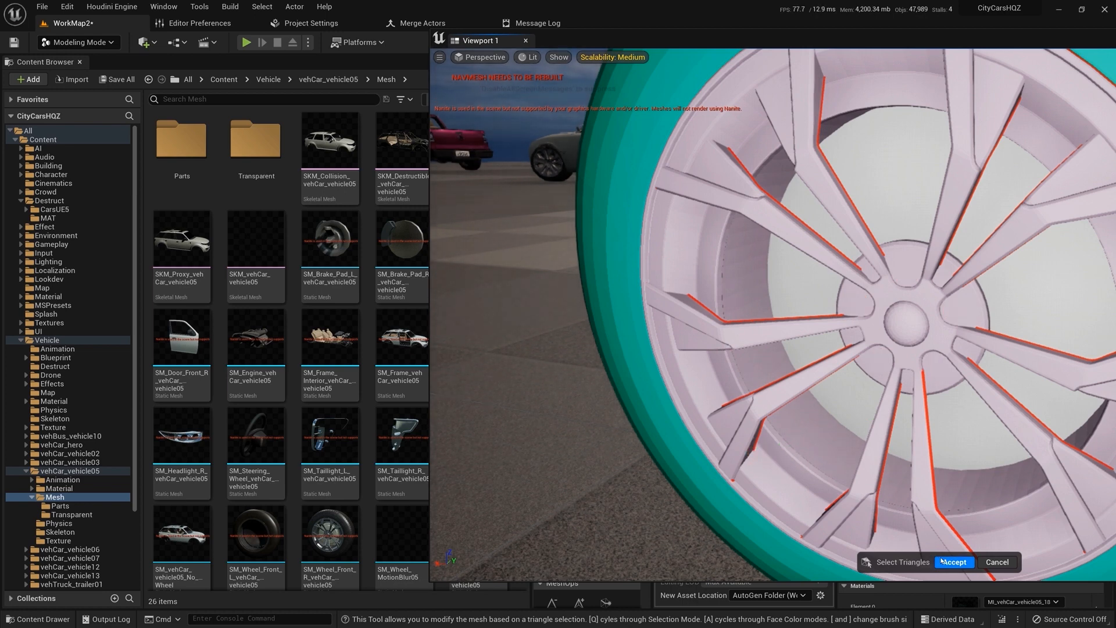
pyautogui.press('Return')
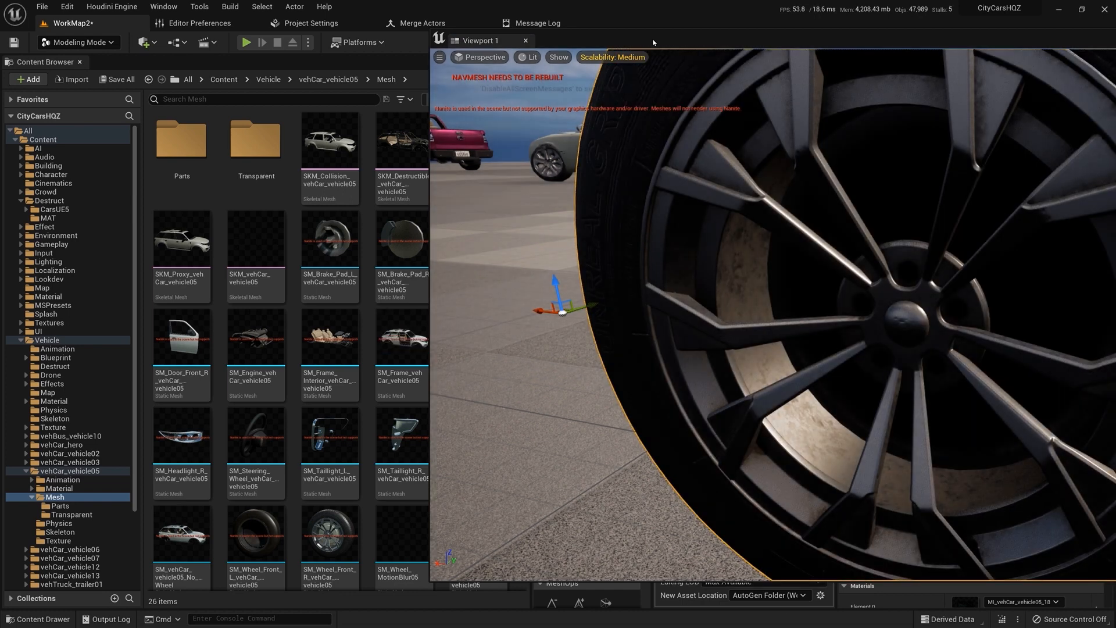
# - Open vehCar_vehicle05's Parts folder and restart triangle selection on the wheel
pyautogui.moveTo(653, 42); pyautogui.dragTo(894, 54)
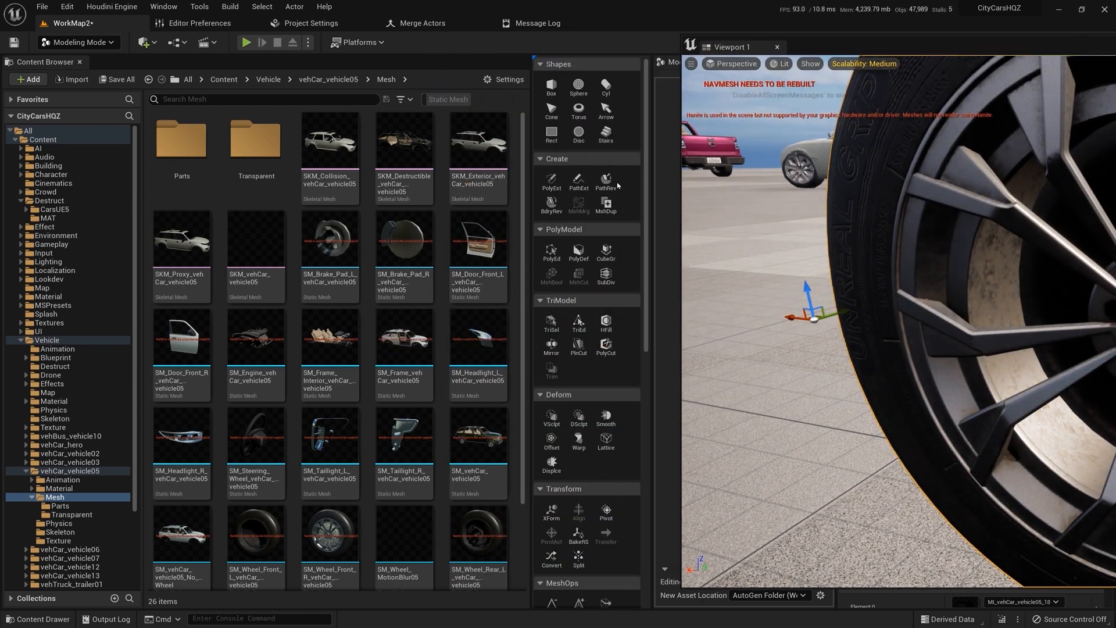
pyautogui.click(71, 507)
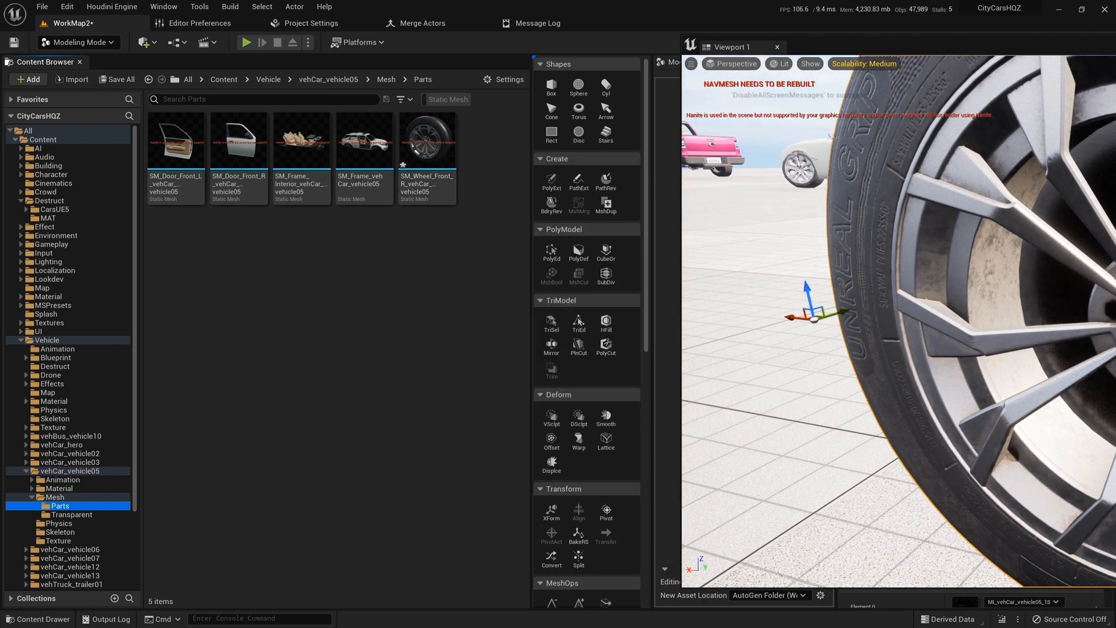
pyautogui.click(551, 321)
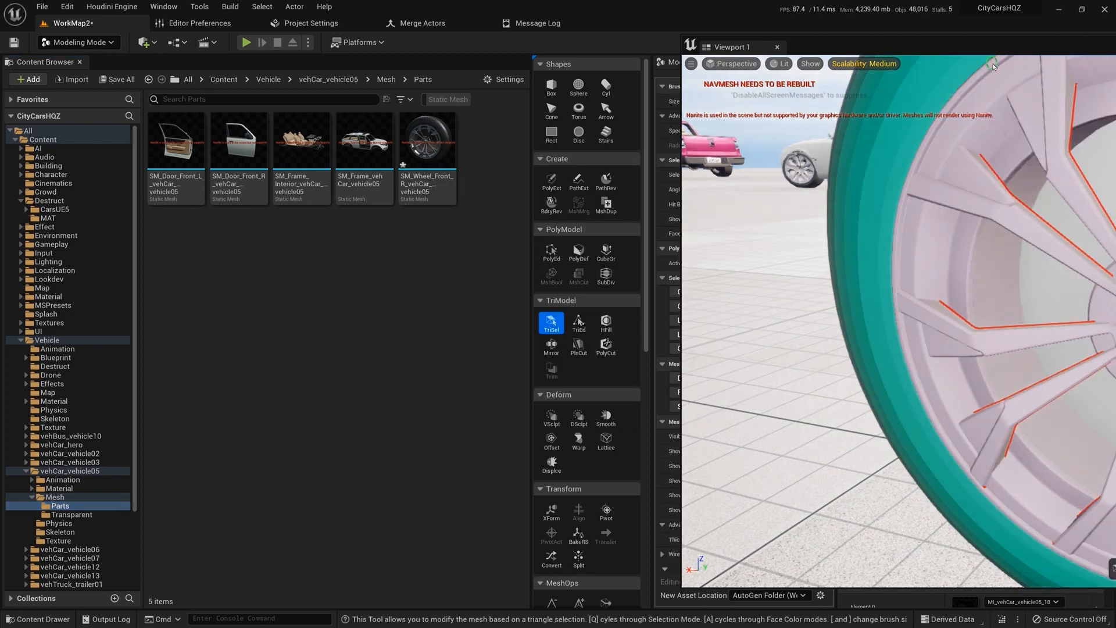
pyautogui.moveTo(1015, 49); pyautogui.dragTo(741, 35)
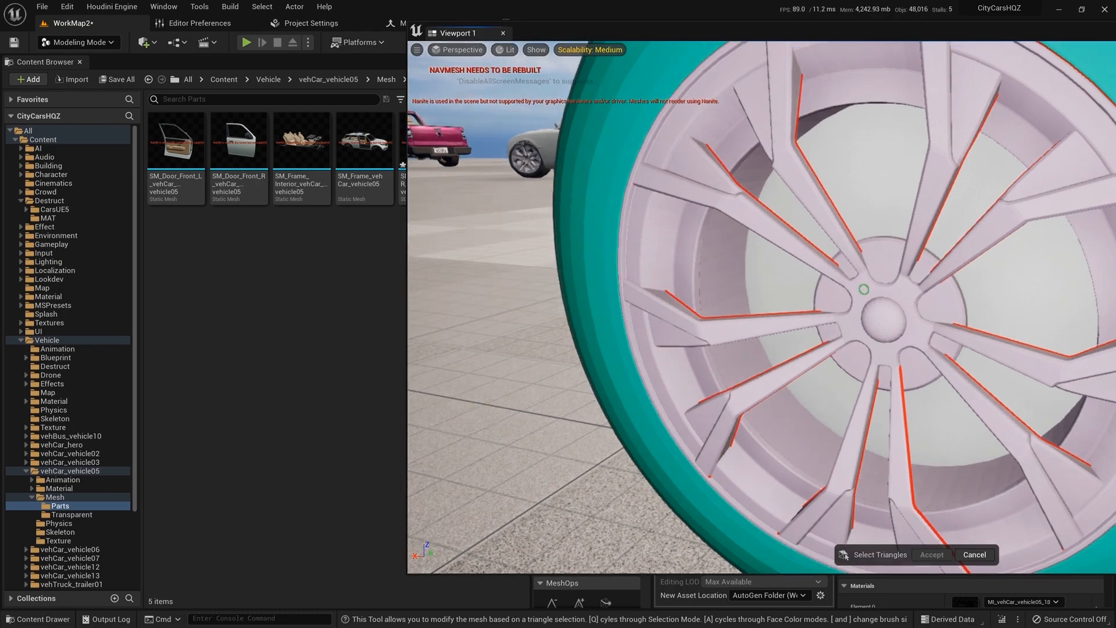
# - Delete the domed center cap from the wheel's hub
pyautogui.scroll(3, 843, 287)
pyautogui.moveTo(843, 287); pyautogui.dragTo(832, 244, button='right')
pyautogui.press('s')
pyautogui.press('s')
pyautogui.moveTo(757, 314)
pyautogui.mouseDown(button='right')
pyautogui.moveTo(706, 330)
pyautogui.moveTo(703, 348)
pyautogui.moveTo(741, 347)
pyautogui.moveTo(748, 290)
pyautogui.moveTo(748, 314)
pyautogui.moveTo(793, 311)
pyautogui.moveTo(761, 317)
pyautogui.moveTo(857, 321)
pyautogui.moveTo(804, 330)
pyautogui.moveTo(850, 347)
pyautogui.mouseUp(button='right')
pyautogui.press('w')
pyautogui.press('w')
pyautogui.press('w')
pyautogui.press('s')
pyautogui.press('a')
pyautogui.press('w')
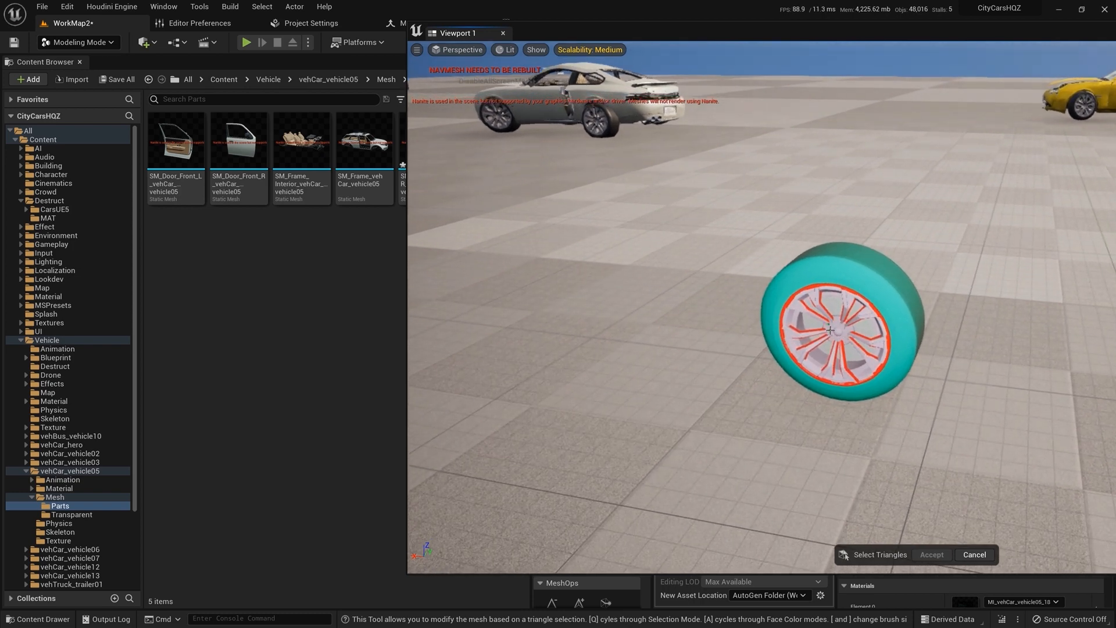
pyautogui.press('a')
pyautogui.moveTo(887, 324)
pyautogui.mouseDown(button='right')
pyautogui.moveTo(865, 352)
pyautogui.moveTo(876, 365)
pyautogui.mouseUp(button='right')
pyautogui.press('w')
pyautogui.click(848, 288)
pyautogui.press('Delete')
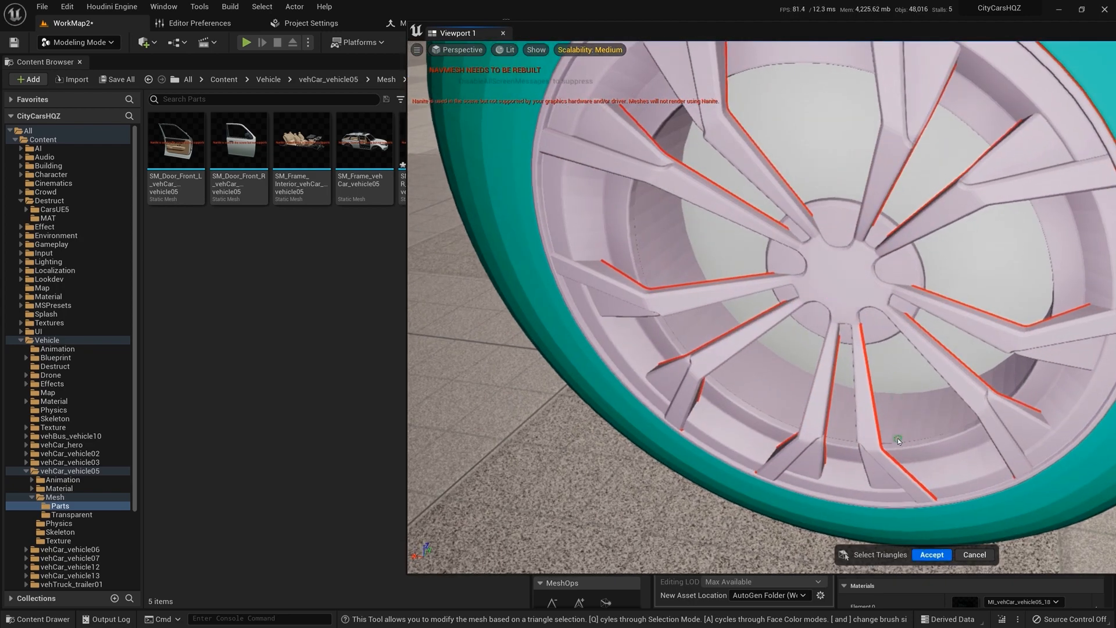
# - Check the spokes' triangle group on the wheel, keep the spokes, and accept the mesh edits
pyautogui.moveTo(943, 301); pyautogui.dragTo(935, 281, button='right')
pyautogui.press('s')
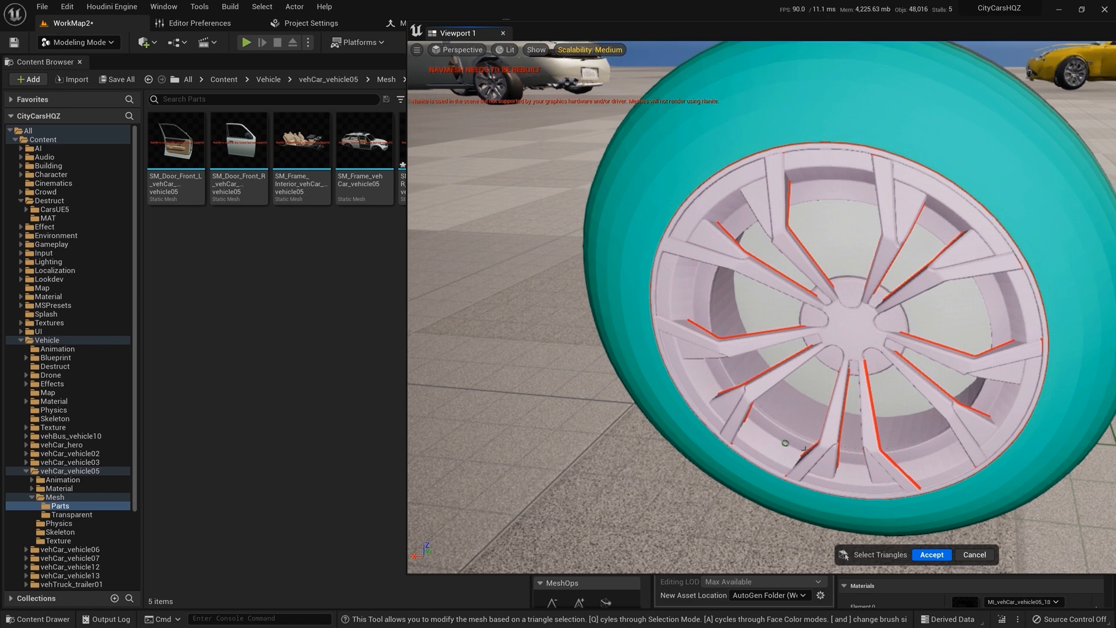
pyautogui.click(830, 437)
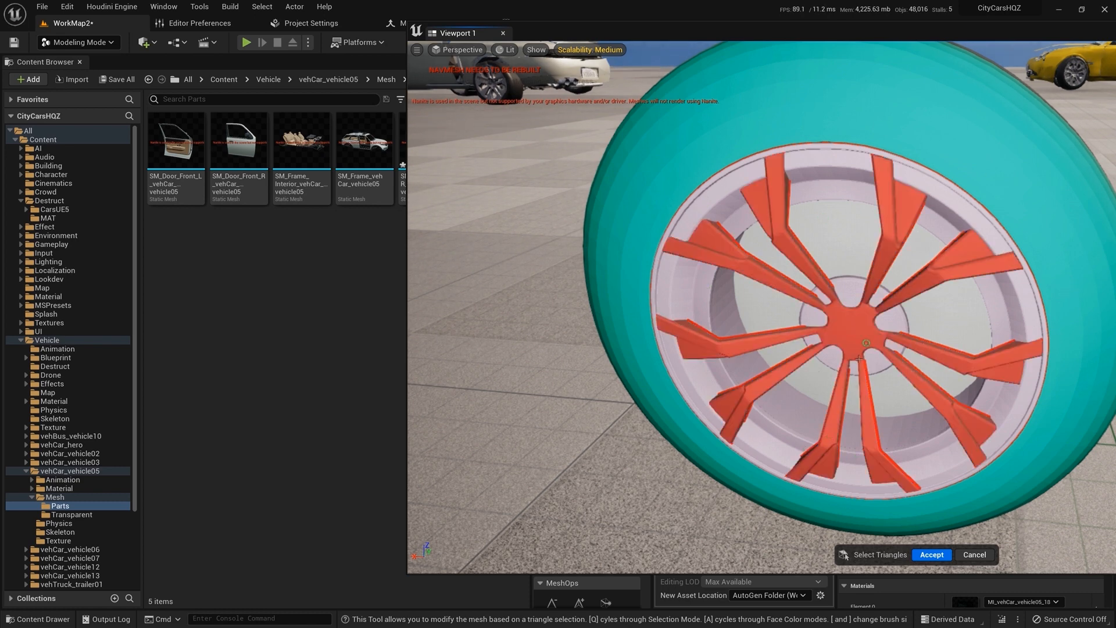
pyautogui.press('Delete')
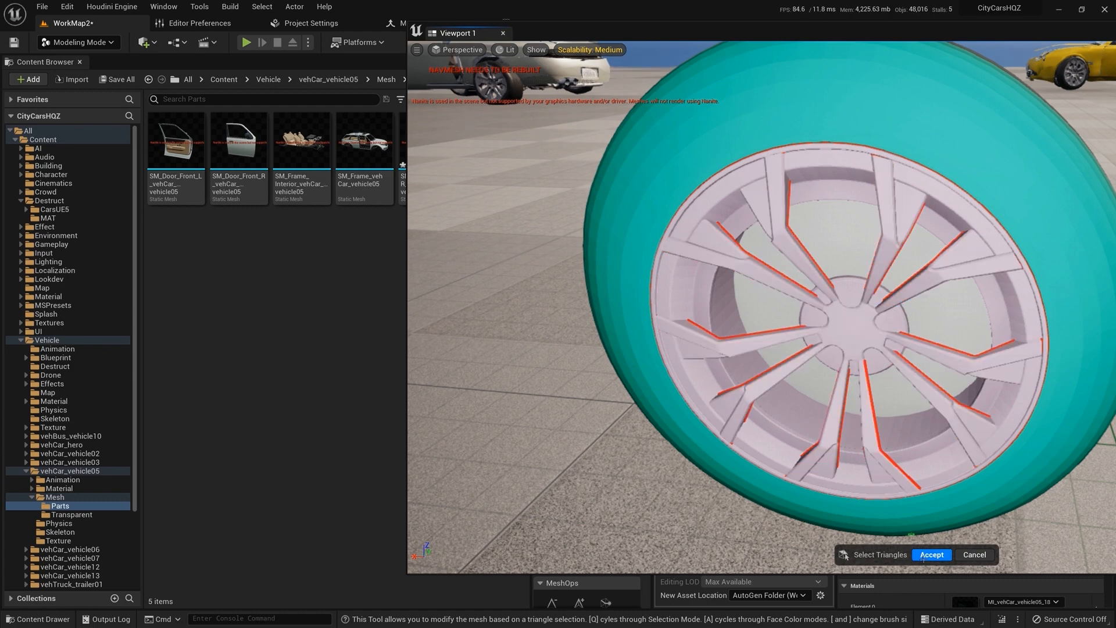
pyautogui.click(929, 556)
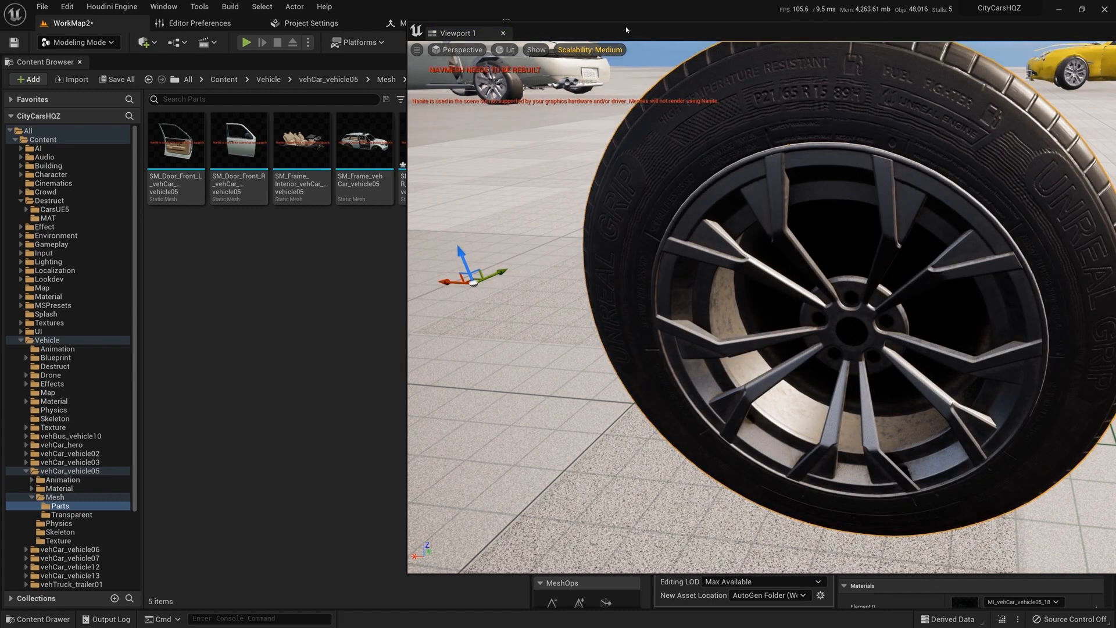
# - Compare the triangle counts of SM_Wheel_Front_R_vehCar_vehicle05 in the Mesh folder and its edited copy in the Parts folder
pyautogui.moveTo(626, 30); pyautogui.dragTo(1076, 48)
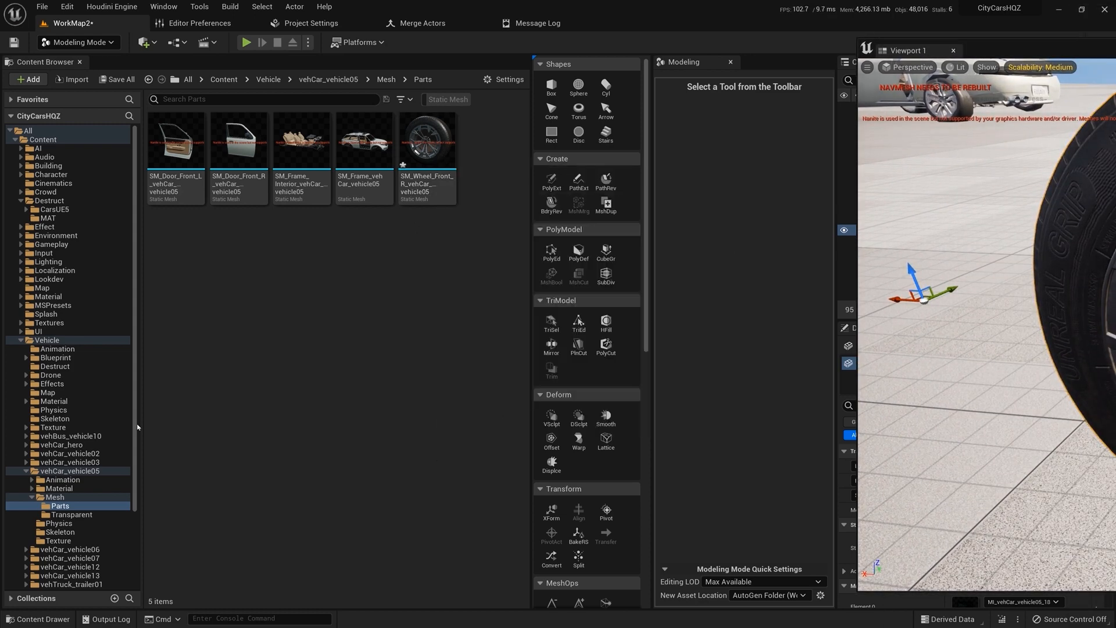
pyautogui.click(55, 497)
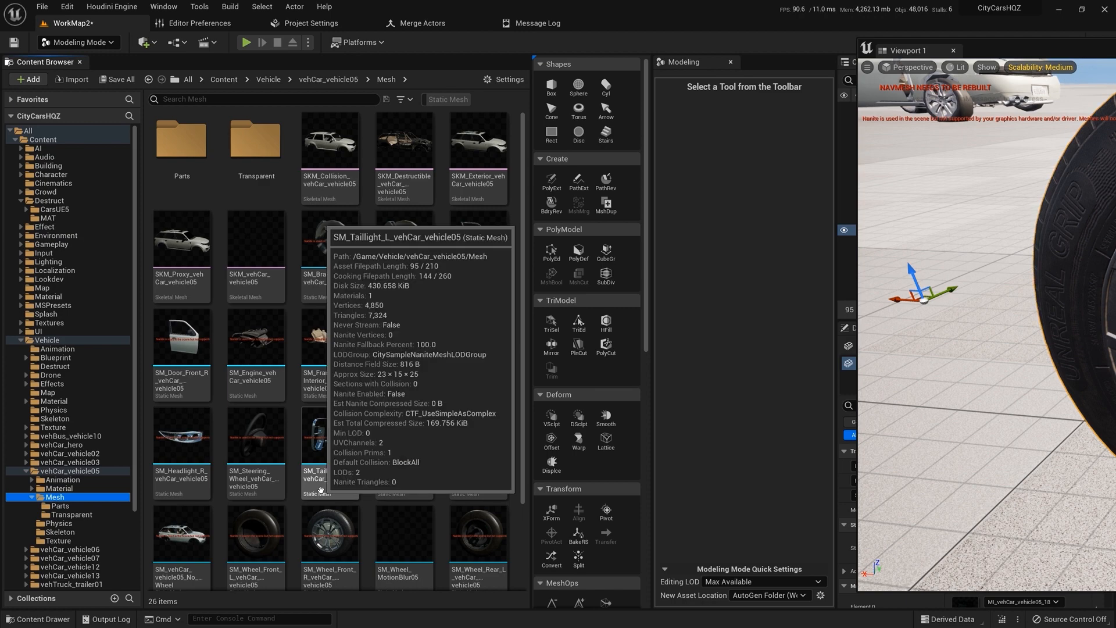
pyautogui.scroll(-2, 321, 490)
pyautogui.moveTo(329, 427)
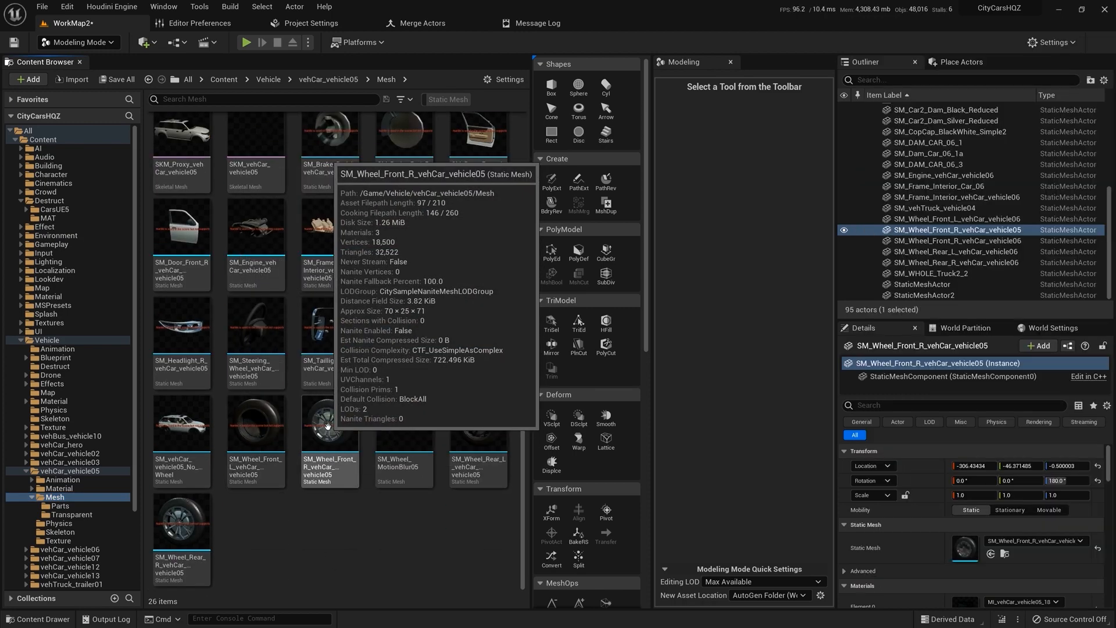
pyautogui.click(60, 506)
pyautogui.moveTo(428, 150)
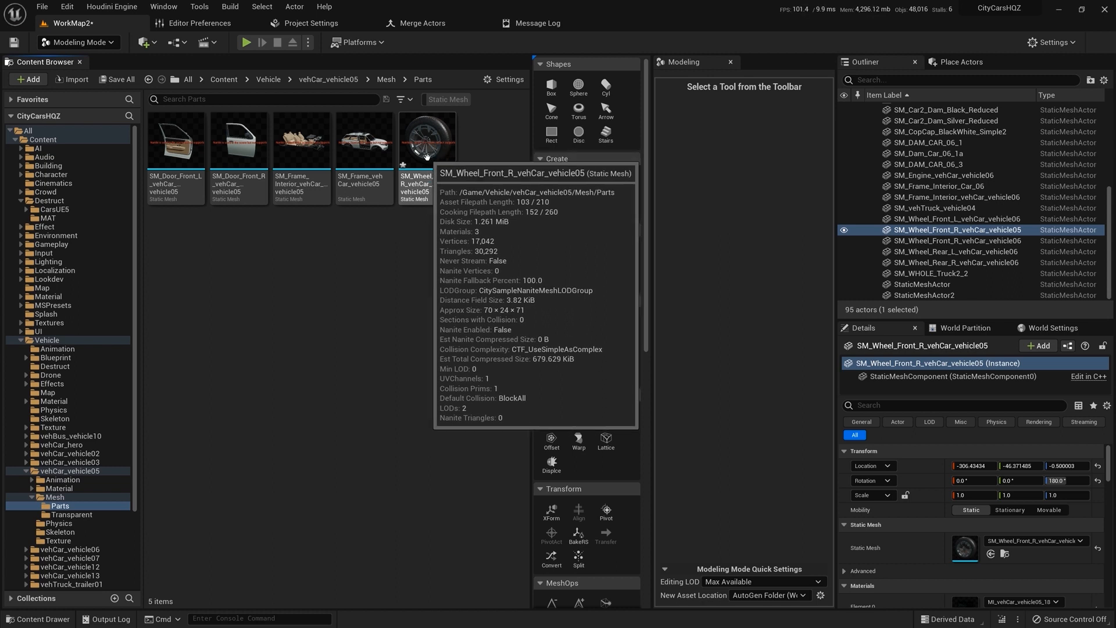
pyautogui.click(424, 154)
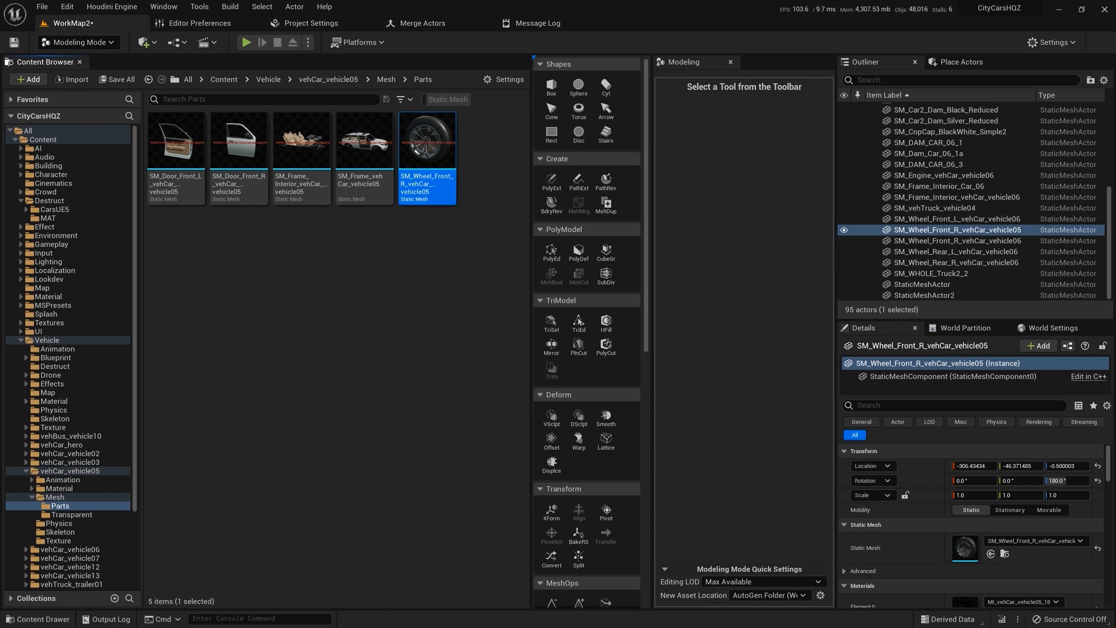
# - Delete the wheel from the level and place SM_Door_Front_L_vehCar_vehicle05 from the Parts folder there
pyautogui.moveTo(1115, 60); pyautogui.dragTo(799, 69)
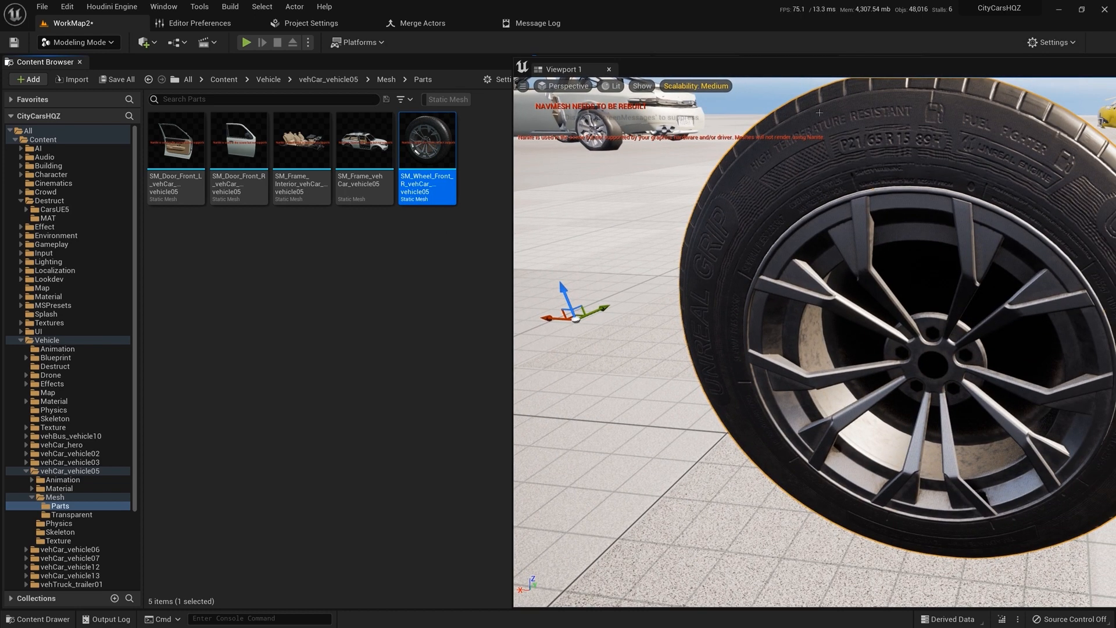
pyautogui.press('Delete')
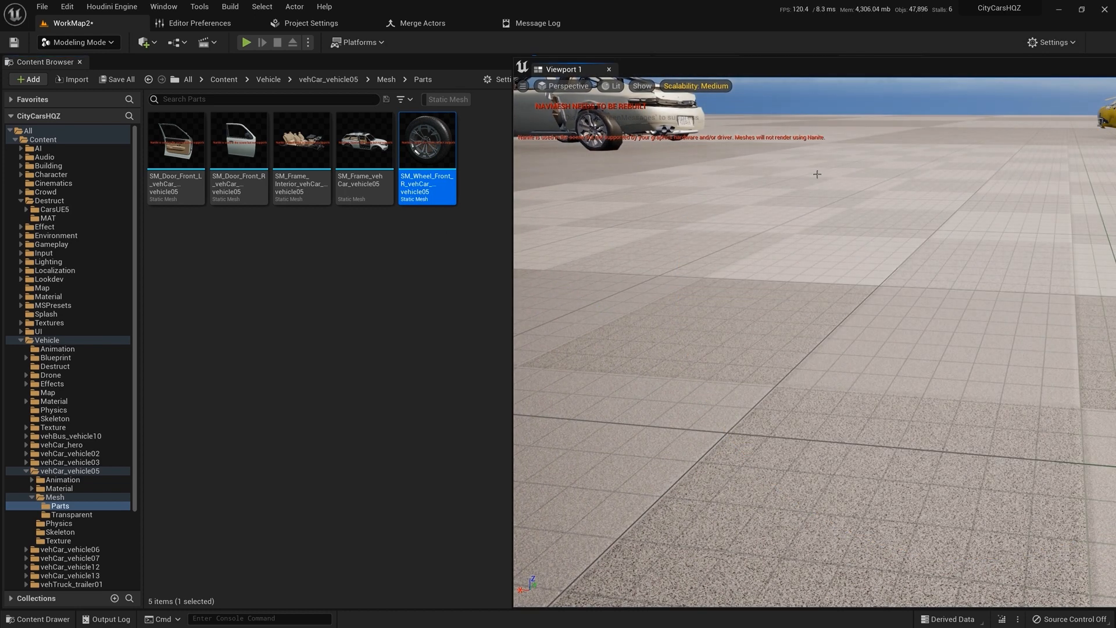
pyautogui.moveTo(822, 78); pyautogui.dragTo(791, 72)
pyautogui.click(220, 161)
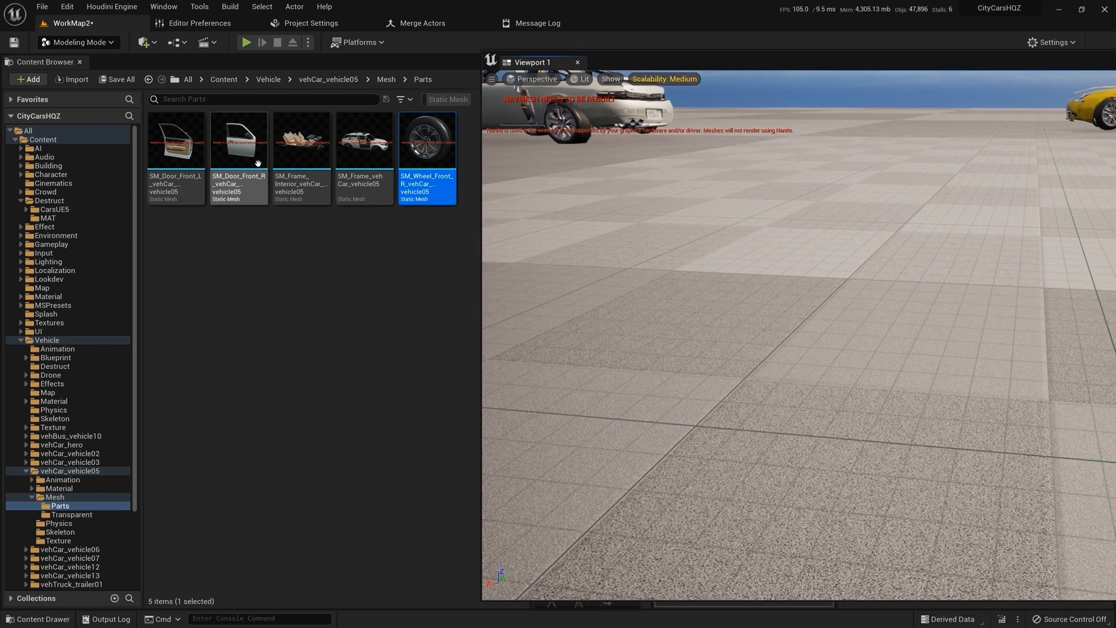
pyautogui.moveTo(176, 142); pyautogui.dragTo(1009, 372)
pyautogui.press('Delete')
pyautogui.moveTo(255, 146); pyautogui.dragTo(969, 312)
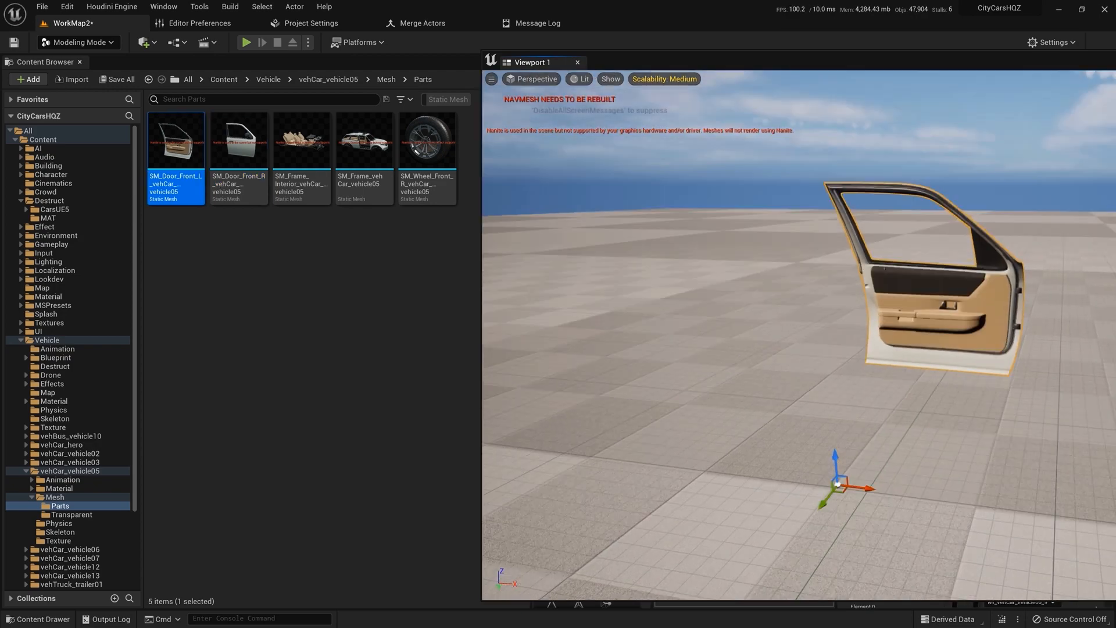
# - Start triangle selection on the front left door and delete its interior handle, lock pin and the upper hinge on its edge
pyautogui.press('w')
pyautogui.moveTo(799, 335); pyautogui.dragTo(909, 293, button='right')
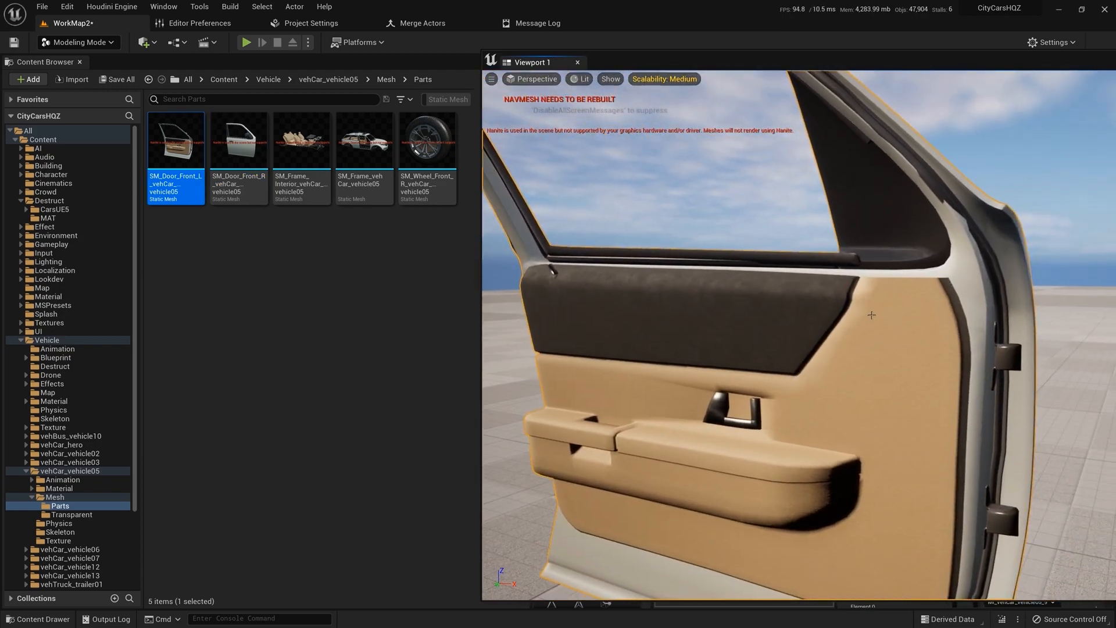
pyautogui.moveTo(810, 68); pyautogui.dragTo(1115, 80)
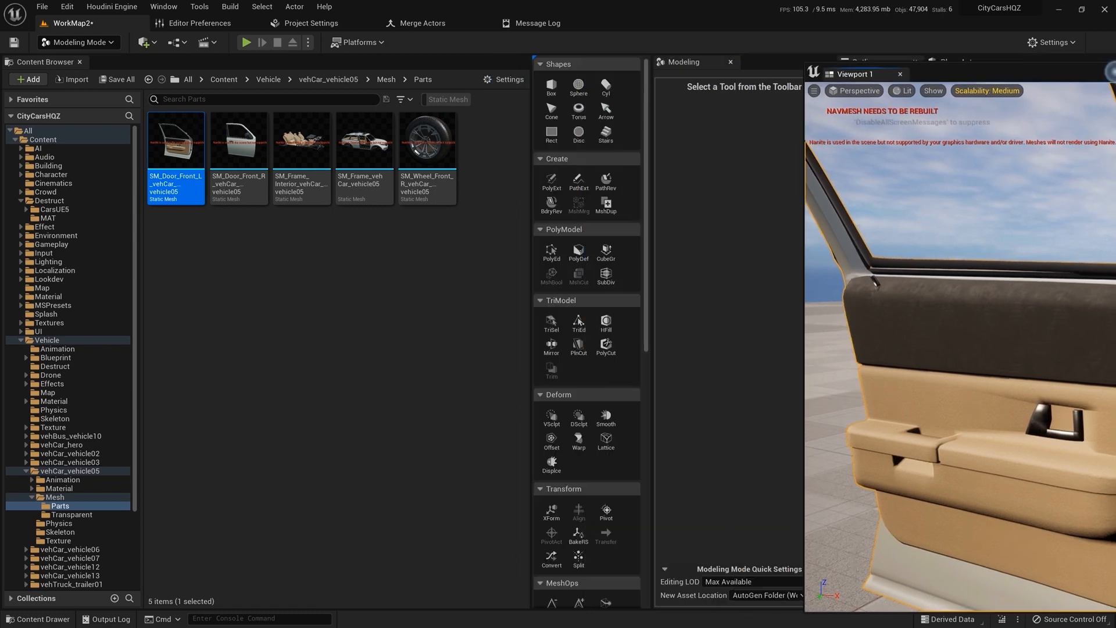
pyautogui.click(552, 329)
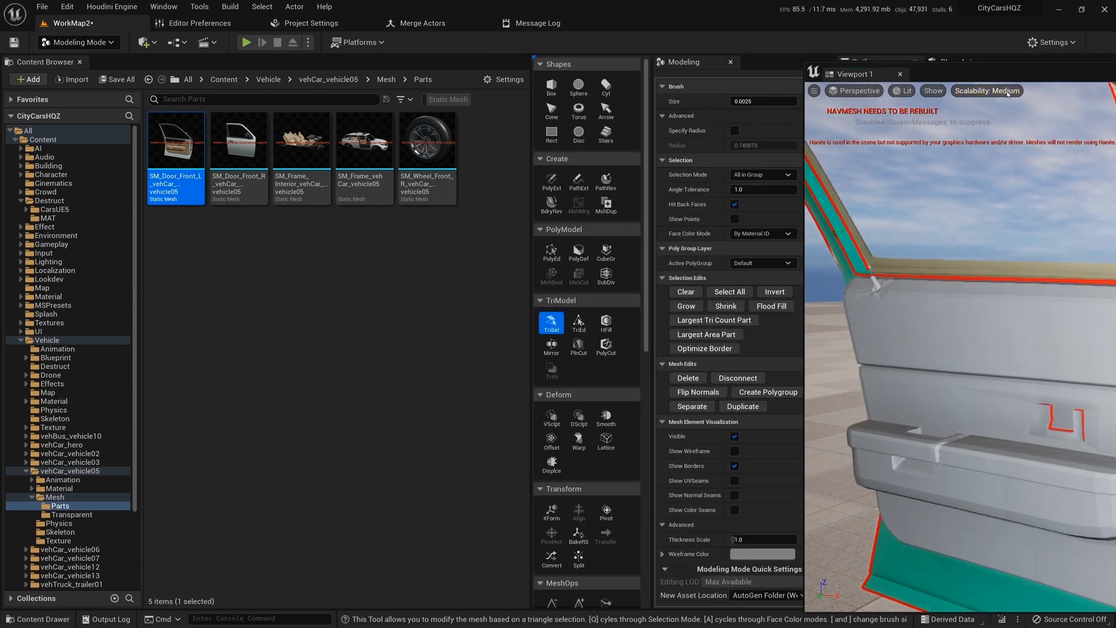
pyautogui.moveTo(1026, 79); pyautogui.dragTo(661, 58)
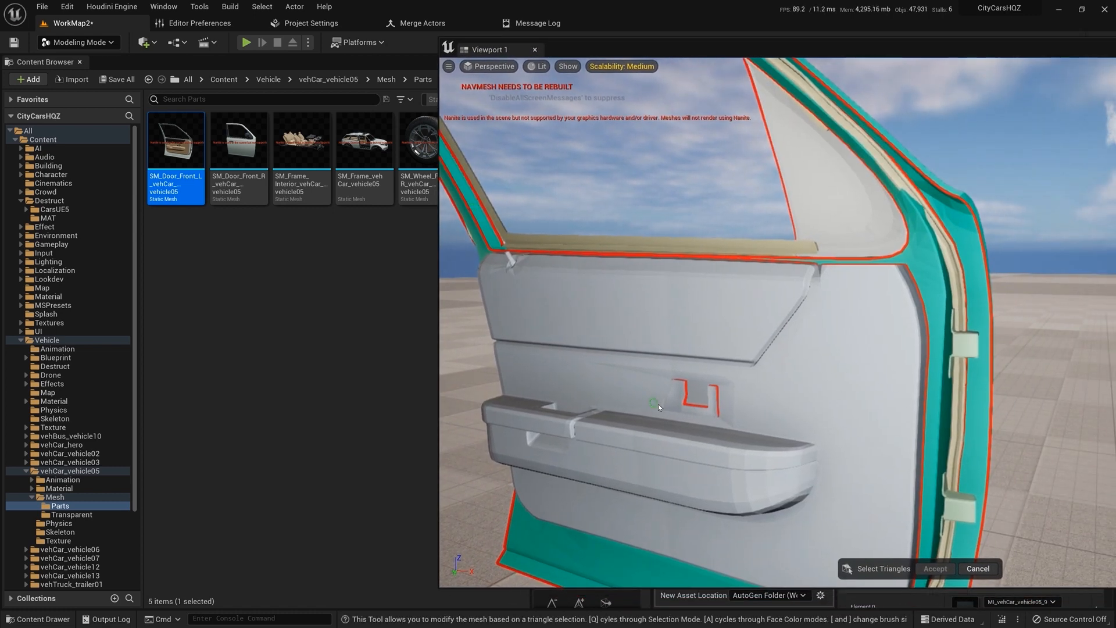
pyautogui.click(691, 409)
pyautogui.press('Delete')
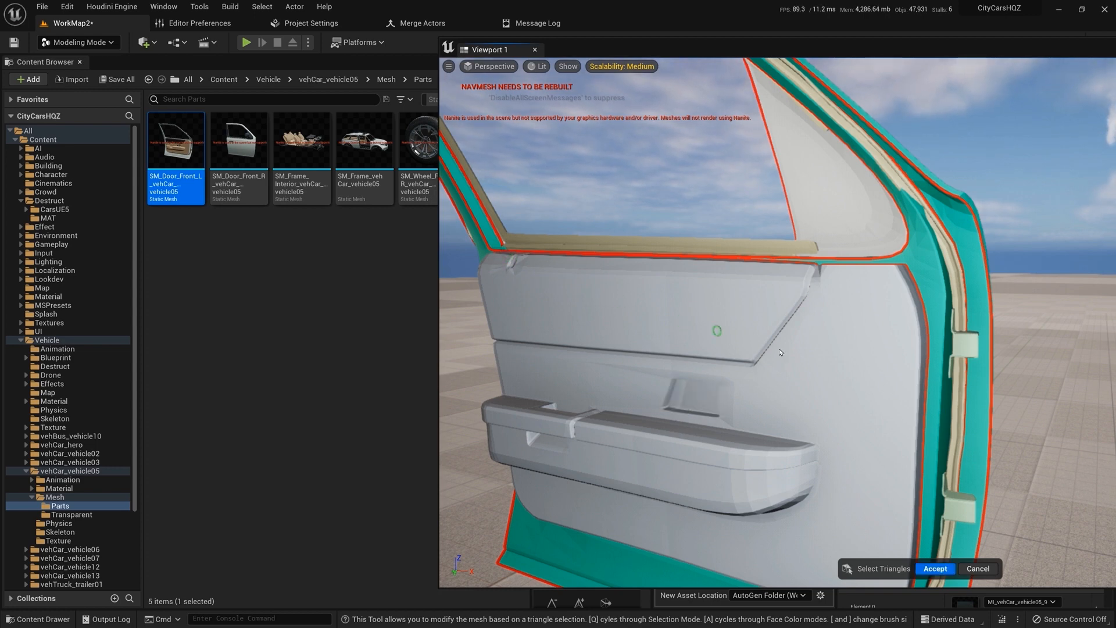
pyautogui.click(961, 347)
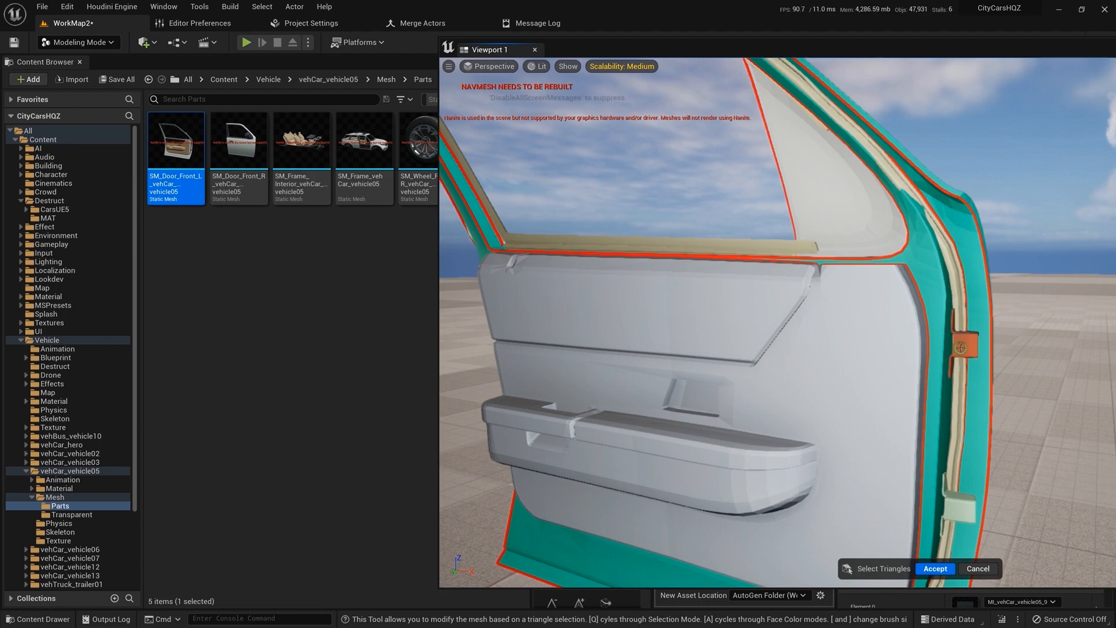
pyautogui.press('Delete')
# - Examine the door's outer side, side mirror and window frame, and accept the triangle deletions
pyautogui.moveTo(959, 478); pyautogui.dragTo(739, 444, button='right')
pyautogui.moveTo(915, 360); pyautogui.dragTo(915, 395, button='right')
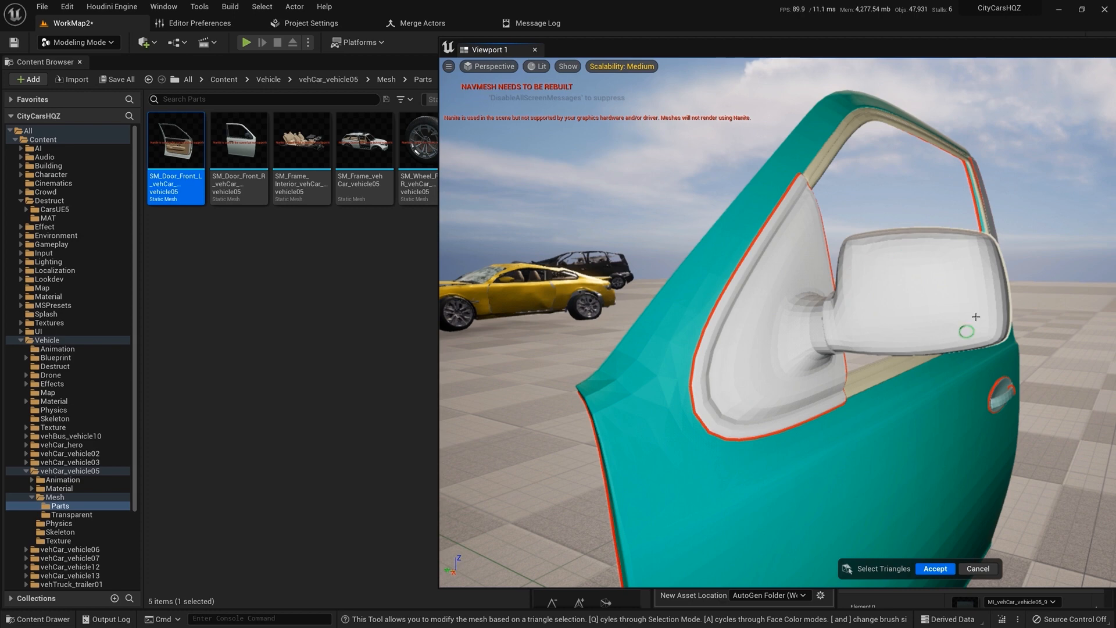
pyautogui.moveTo(952, 338)
pyautogui.mouseDown(button='right')
pyautogui.moveTo(878, 335)
pyautogui.moveTo(825, 290)
pyautogui.moveTo(799, 341)
pyautogui.mouseUp(button='right')
pyautogui.press('s')
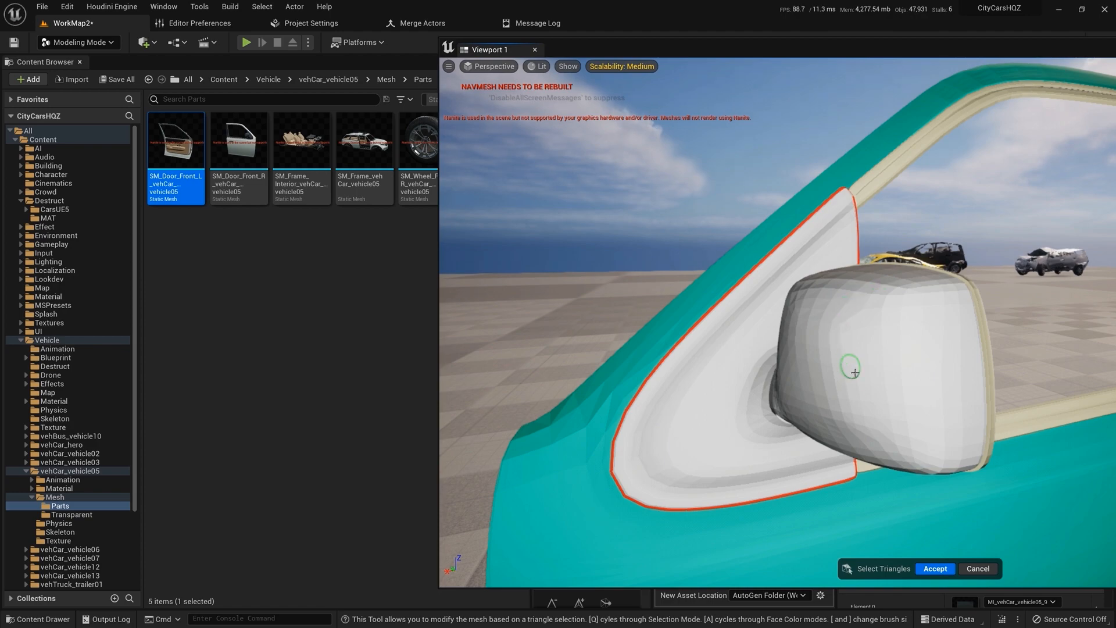
pyautogui.press('a')
pyautogui.moveTo(922, 387); pyautogui.dragTo(1102, 416, button='right')
pyautogui.press('a')
pyautogui.moveTo(1041, 199); pyautogui.dragTo(1024, 224, button='right')
pyautogui.press('w')
pyautogui.press('d')
pyautogui.press('s')
pyautogui.press('a')
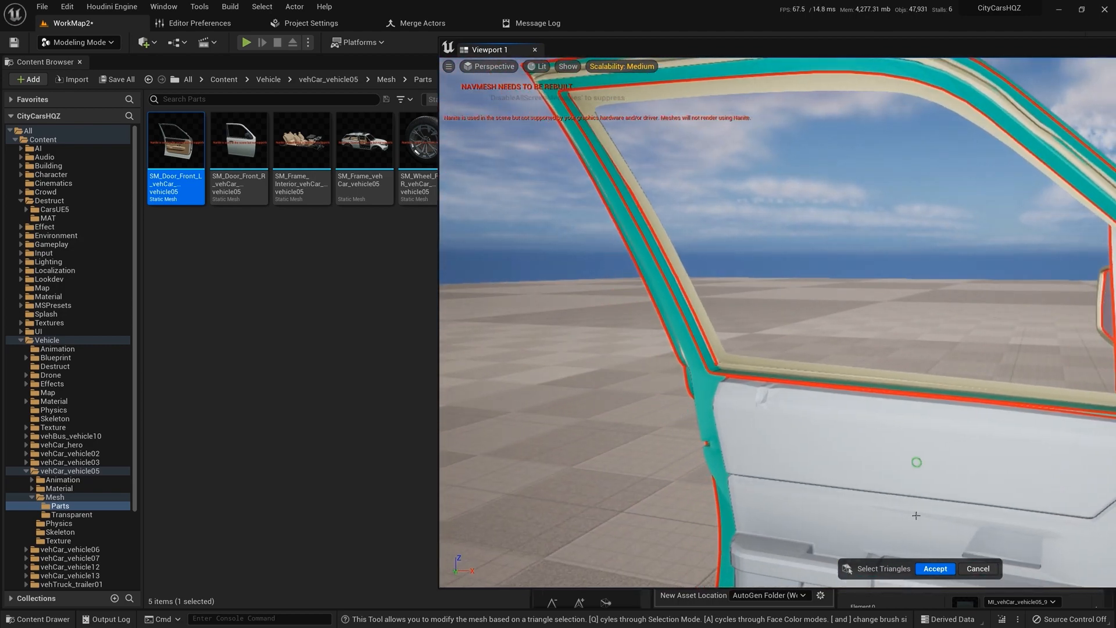
pyautogui.click(948, 574)
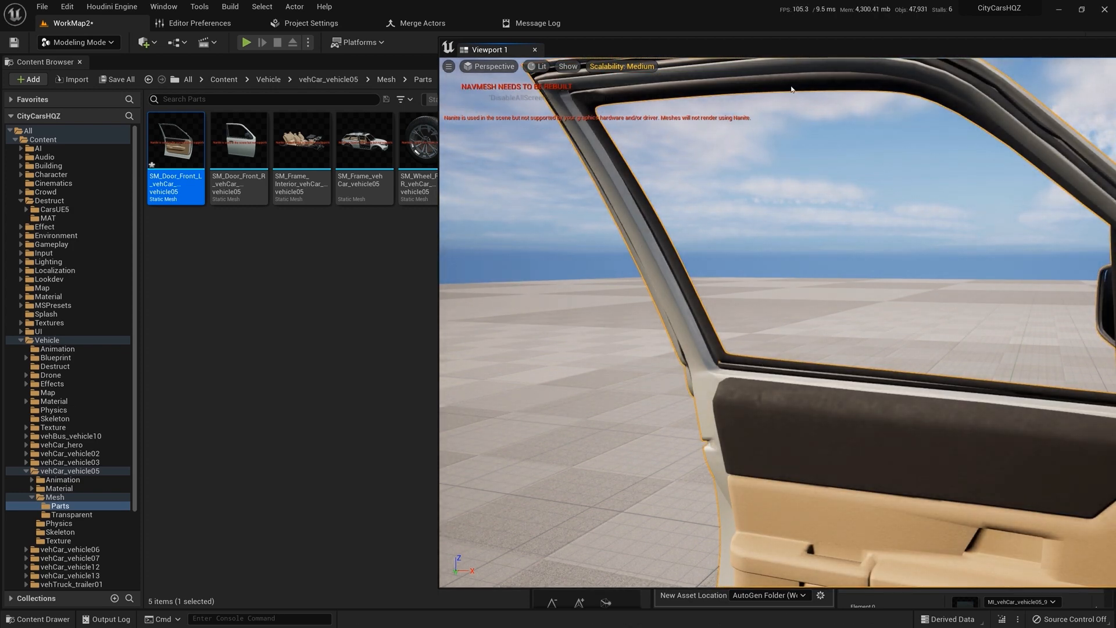
# - Restart triangle selection on the front left door and delete the trim strip along the outer window sill
pyautogui.click(647, 119)
pyautogui.moveTo(660, 49); pyautogui.dragTo(917, 61)
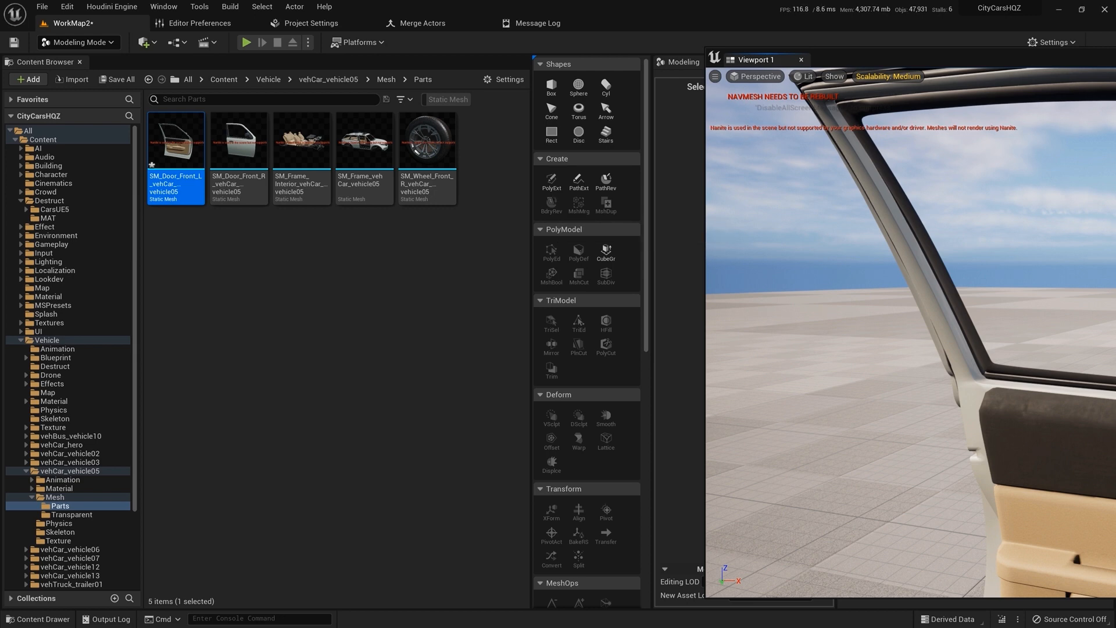
pyautogui.click(552, 323)
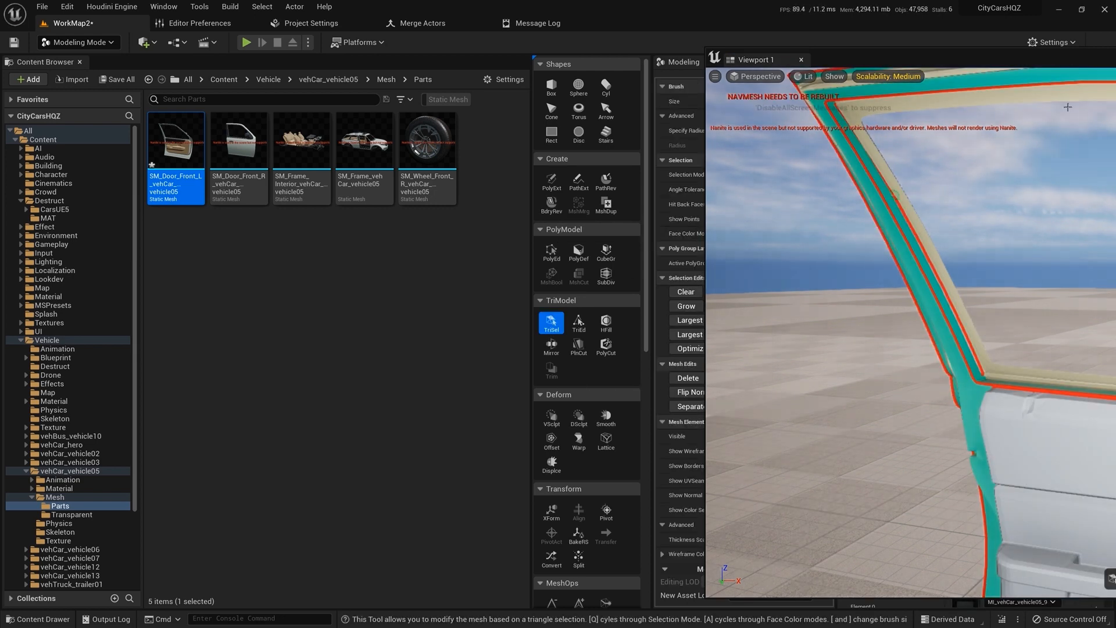
pyautogui.moveTo(1099, 59); pyautogui.dragTo(891, 58)
pyautogui.moveTo(759, 281); pyautogui.dragTo(756, 298, button='right')
pyautogui.press('w')
pyautogui.click(722, 339)
pyautogui.moveTo(890, 343); pyautogui.dragTo(756, 349, button='right')
pyautogui.press('d')
pyautogui.hotkey('ctrl', 'z')
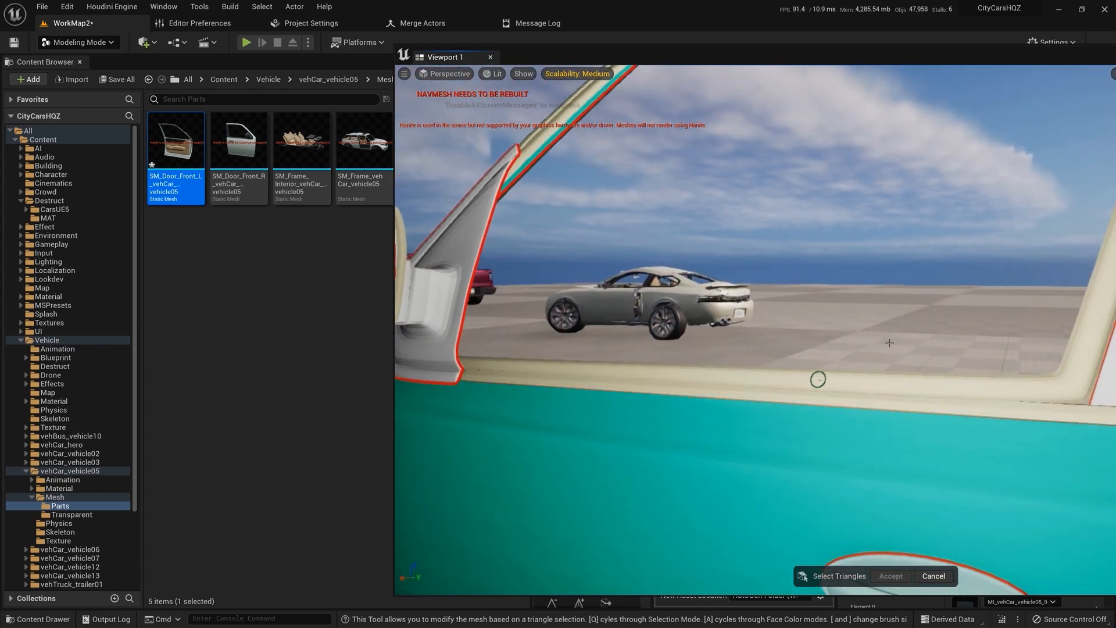
pyautogui.click(891, 401)
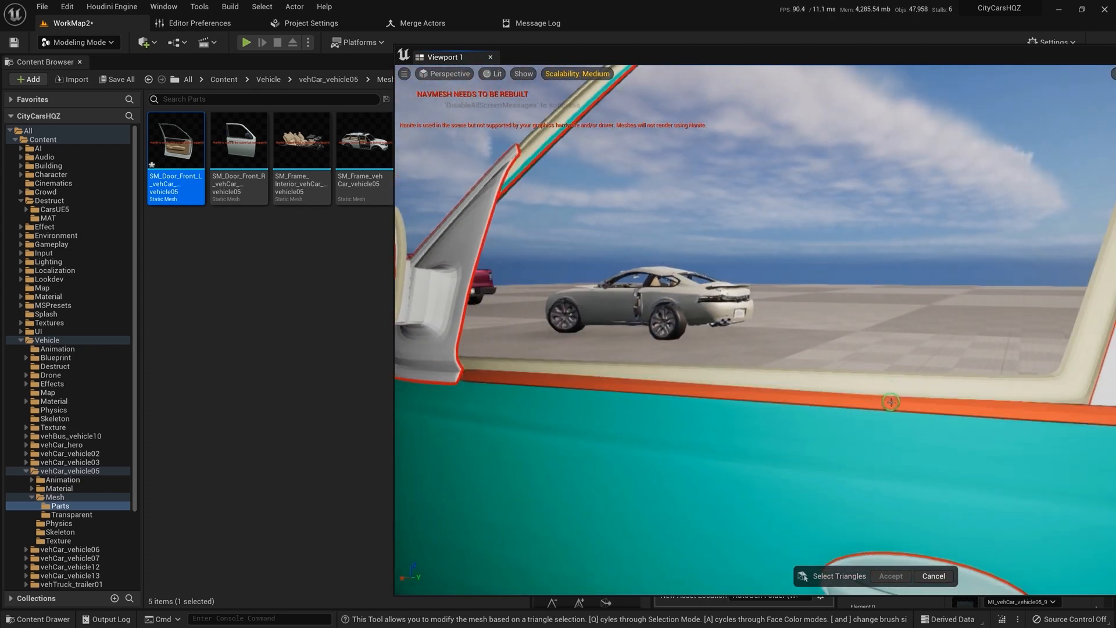
pyautogui.press('Delete')
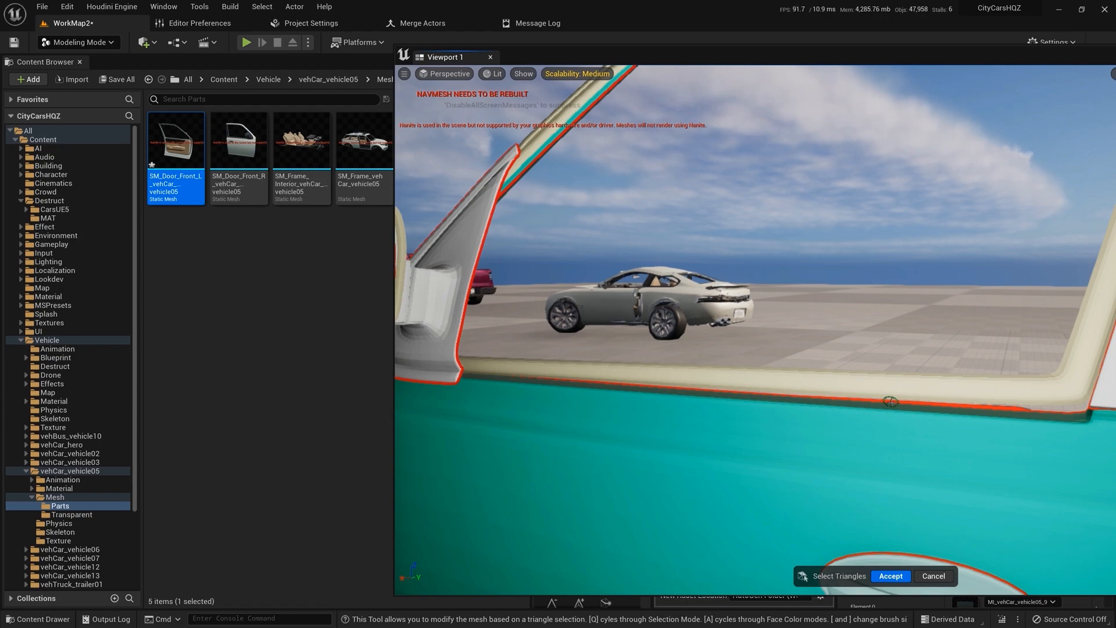
pyautogui.moveTo(893, 406); pyautogui.dragTo(884, 462, button='right')
pyautogui.moveTo(865, 356); pyautogui.dragTo(755, 494, button='right')
pyautogui.moveTo(763, 386); pyautogui.dragTo(693, 382, button='right')
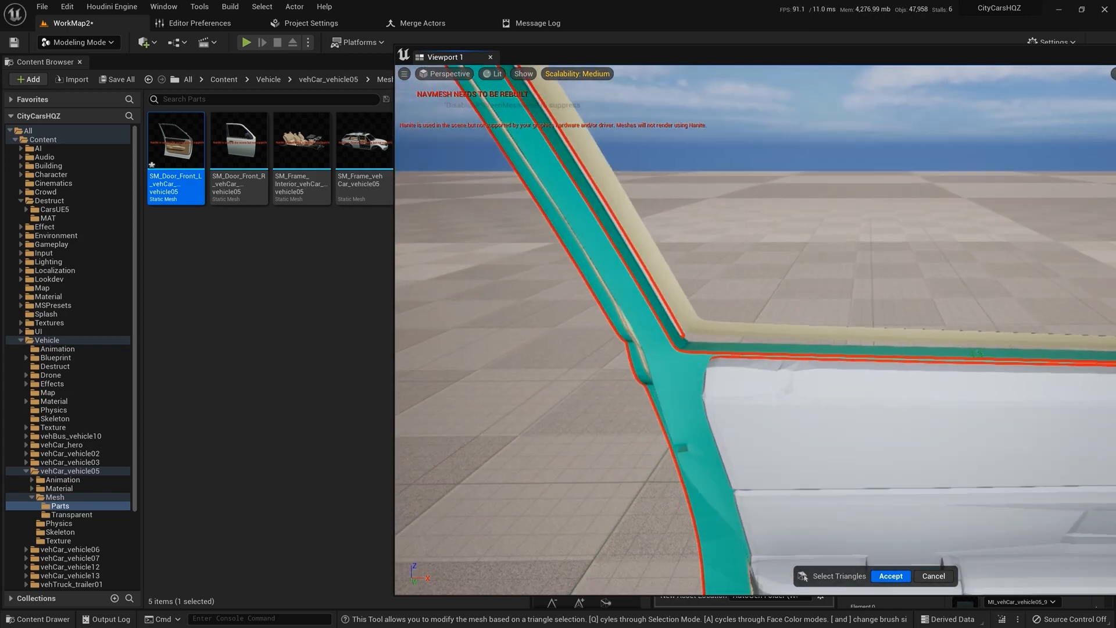
# - Examine the front left door's window frame, side mirror and outer side, and accept the triangle deletions
pyautogui.moveTo(978, 353); pyautogui.dragTo(1088, 316, button='right')
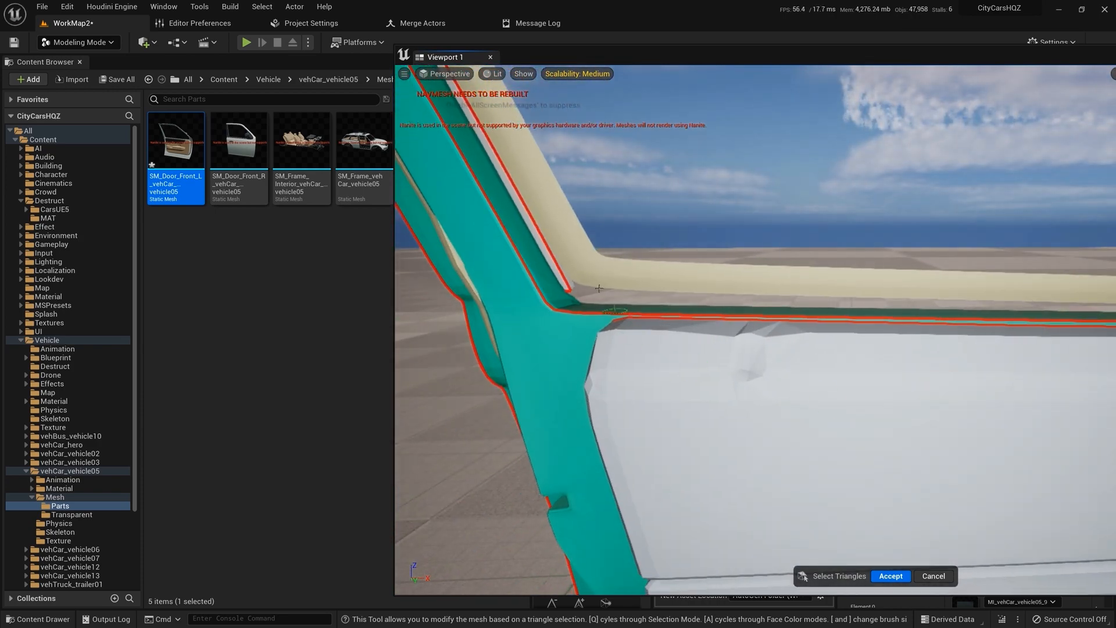
pyautogui.moveTo(991, 305); pyautogui.dragTo(846, 433, button='right')
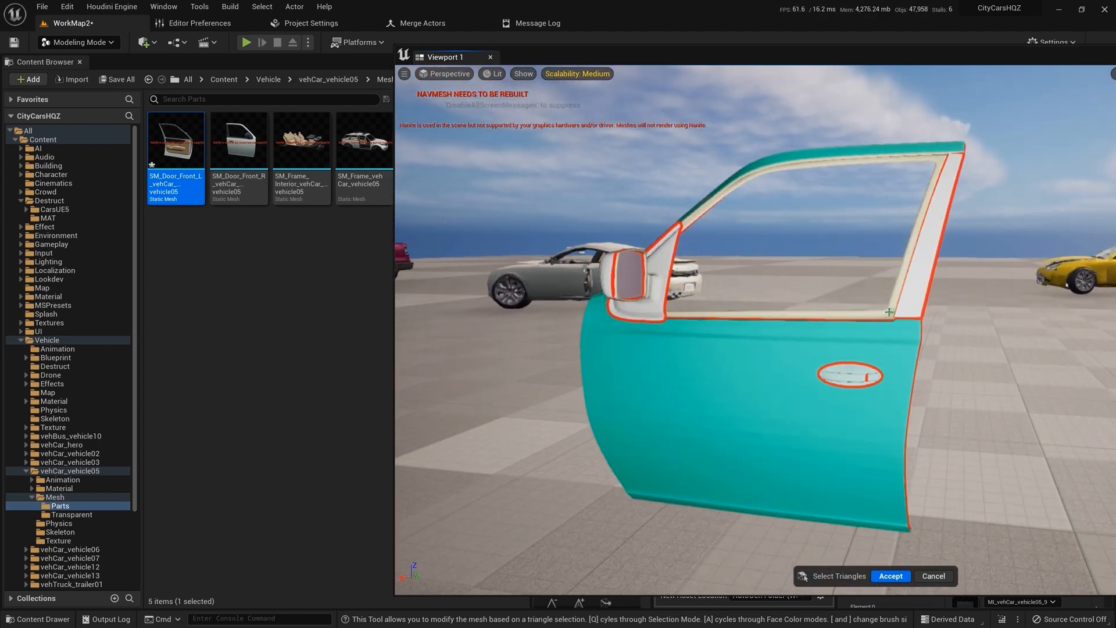
pyautogui.moveTo(888, 311); pyautogui.dragTo(872, 369, button='right')
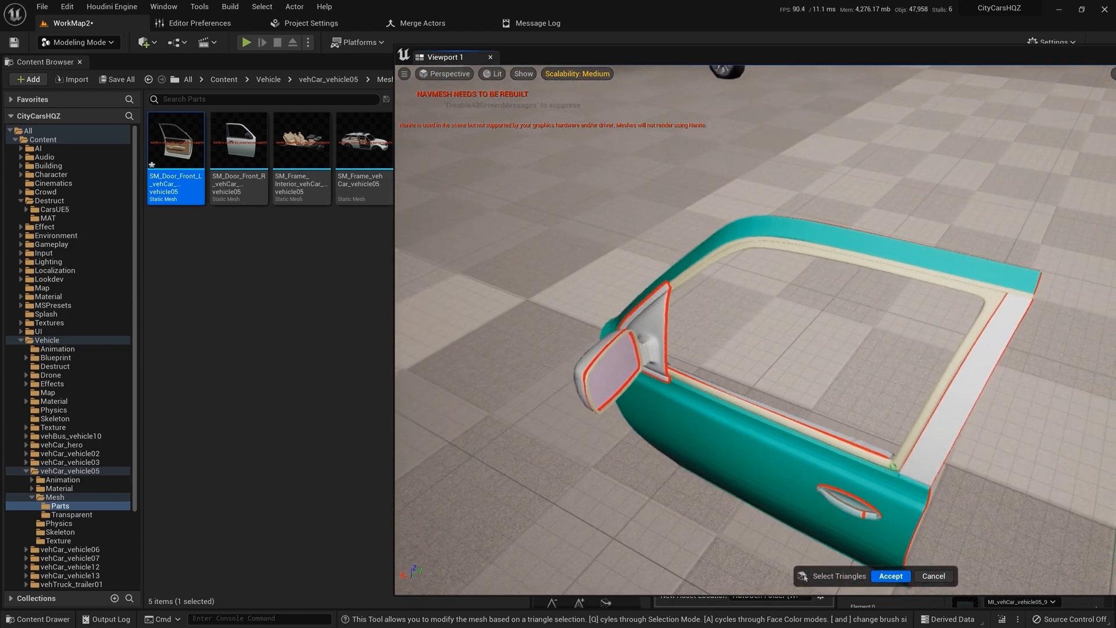
pyautogui.moveTo(793, 465); pyautogui.dragTo(843, 401, button='right')
pyautogui.moveTo(798, 301); pyautogui.dragTo(788, 303, button='right')
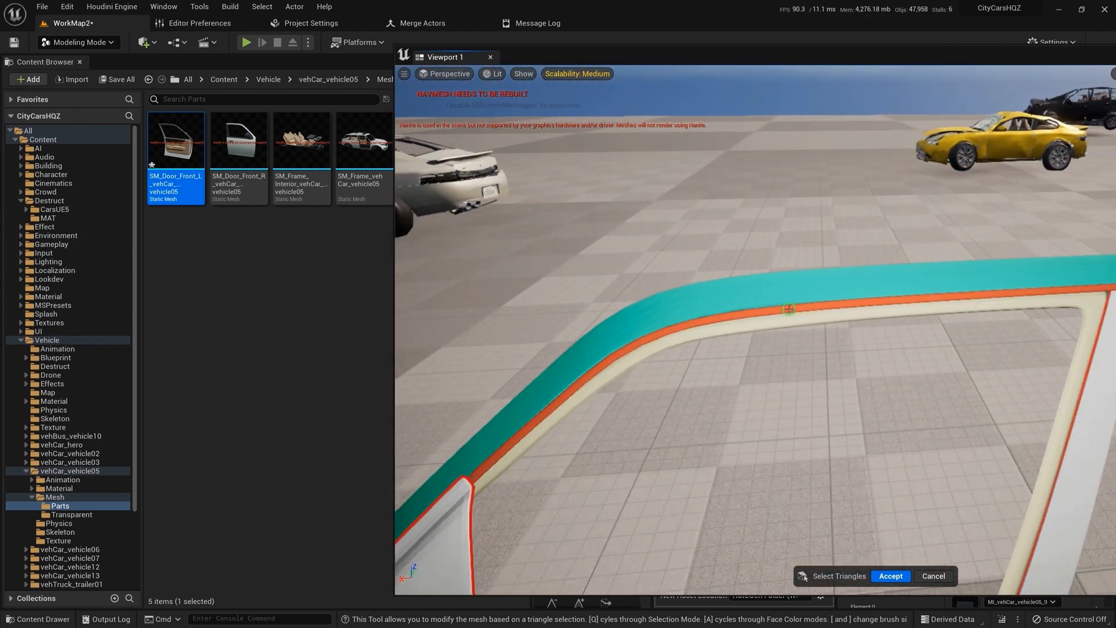
pyautogui.moveTo(805, 324); pyautogui.dragTo(930, 324, button='right')
pyautogui.press('w')
pyautogui.moveTo(989, 321); pyautogui.dragTo(914, 323, button='right')
pyautogui.press('s')
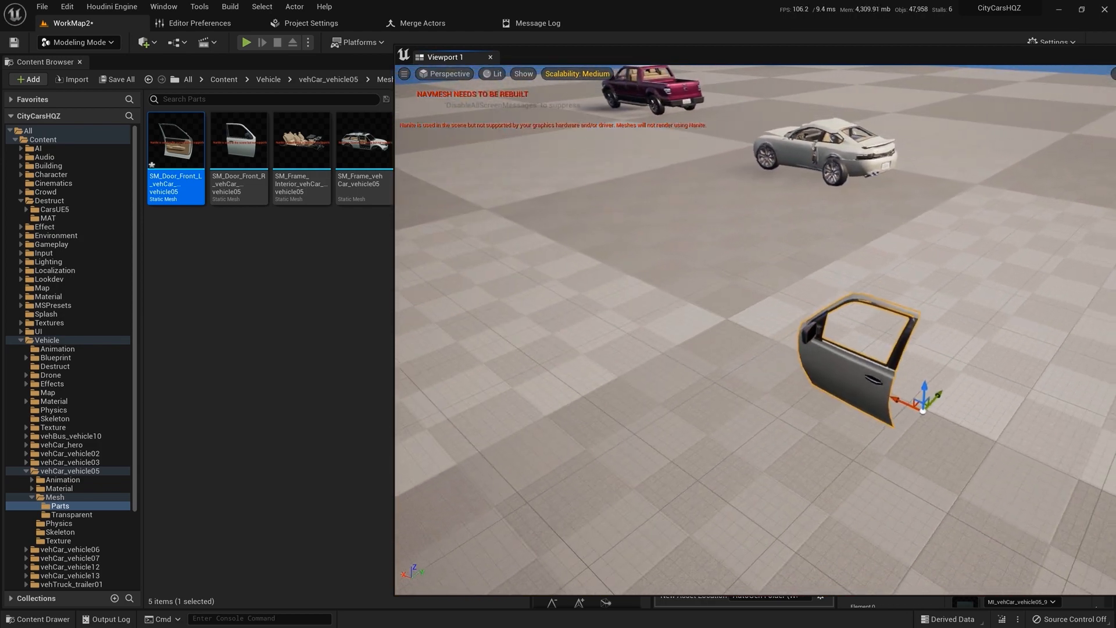
# - Examine the edited front left door up close around its window opening and sill
pyautogui.press('w')
pyautogui.moveTo(911, 402); pyautogui.dragTo(997, 356, button='right')
pyautogui.press('a')
pyautogui.press('w')
pyautogui.press('s')
pyautogui.press('w')
pyautogui.press('w')
pyautogui.press('s')
pyautogui.press('w')
pyautogui.press('s')
pyautogui.press('w')
pyautogui.press('s')
# - Compare the front door mesh statistics in the Parts folder with those of the original door in the Mesh folder
pyautogui.click(202, 257)
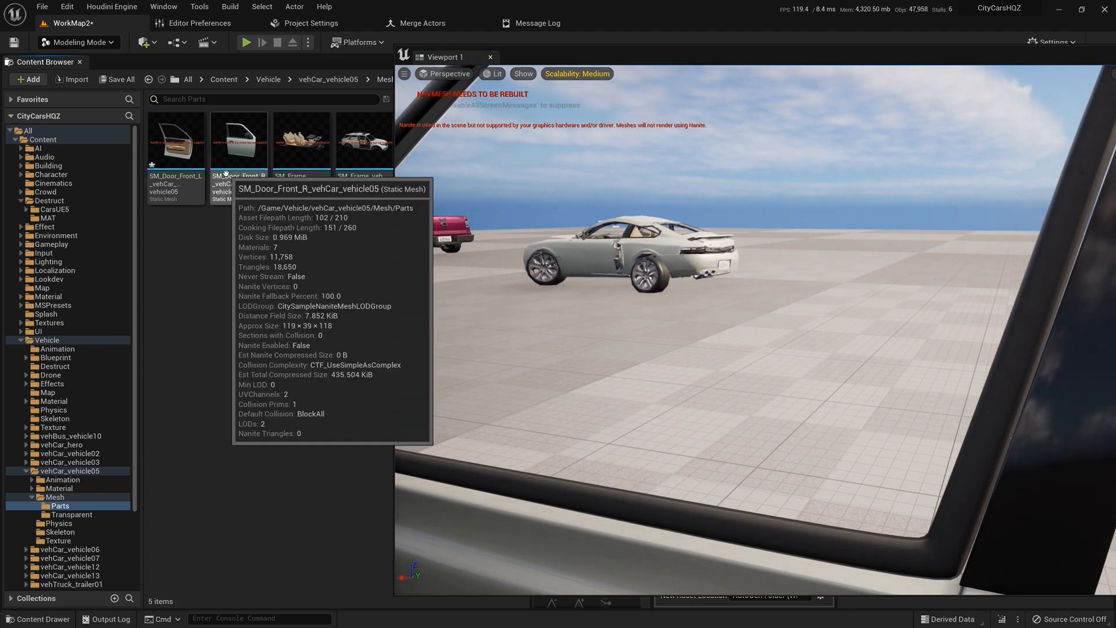
pyautogui.moveTo(171, 164)
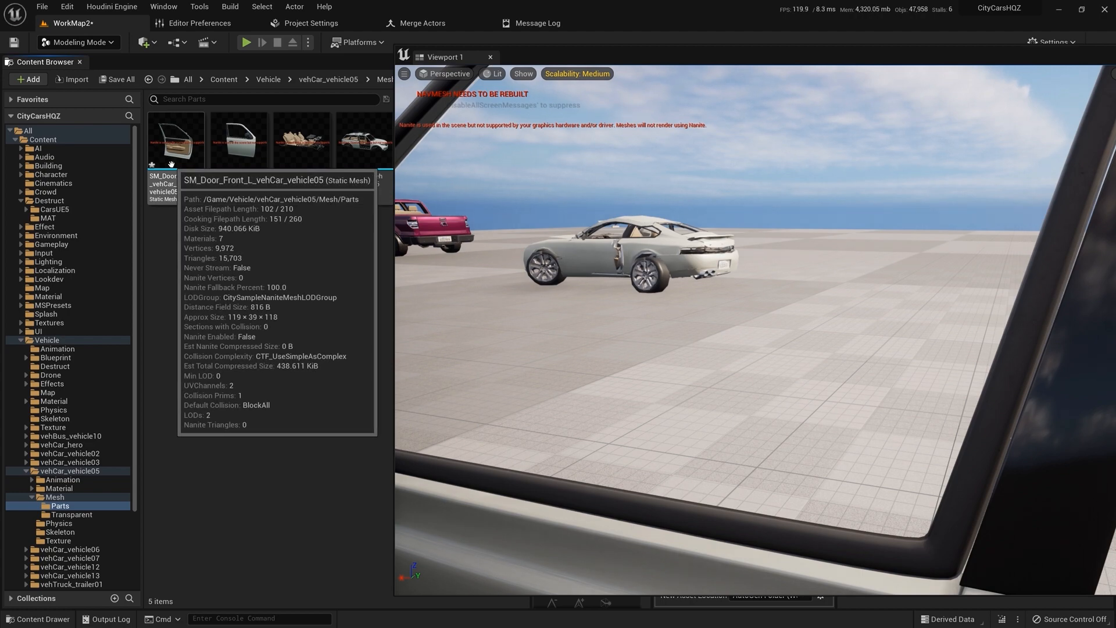
pyautogui.press('s')
pyautogui.moveTo(871, 241); pyautogui.dragTo(873, 263, button='right')
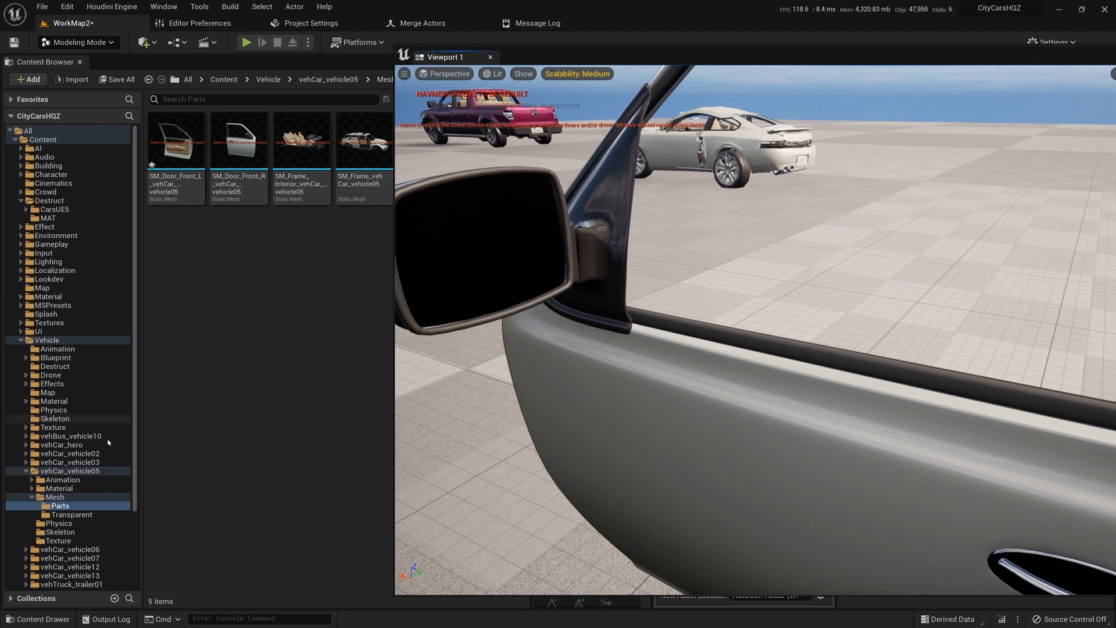
pyautogui.click(57, 497)
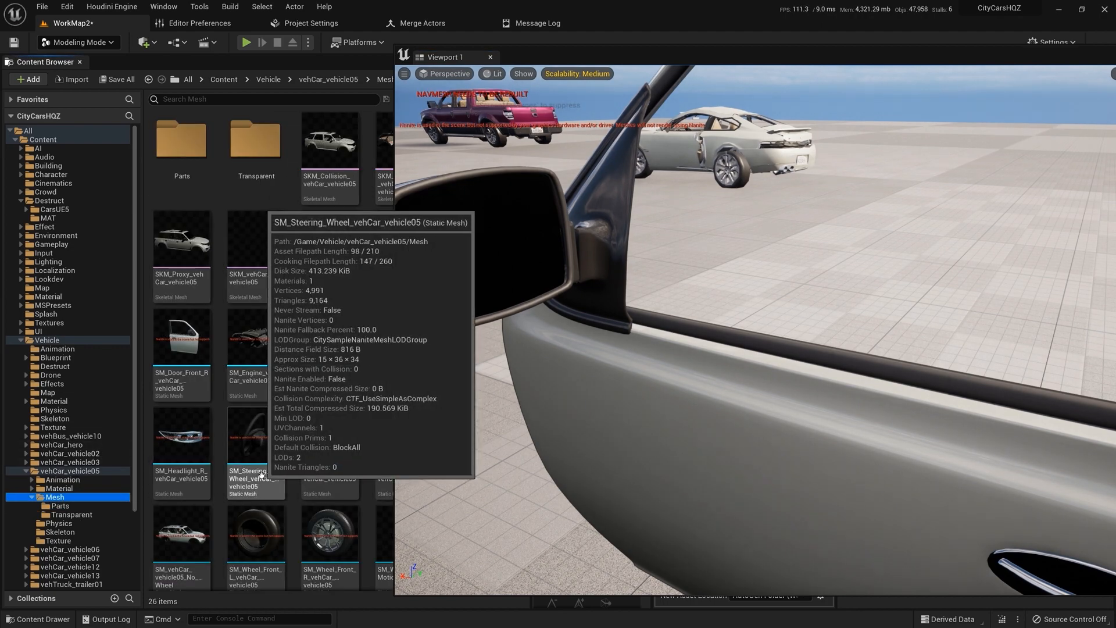
pyautogui.moveTo(621, 57); pyautogui.dragTo(956, 72)
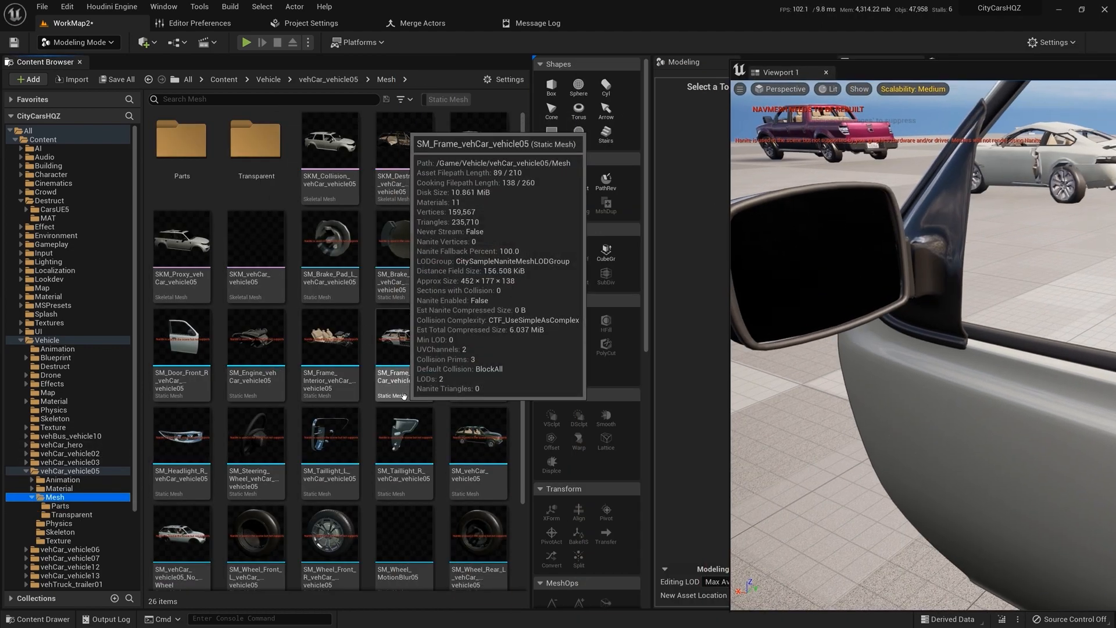
pyautogui.scroll(-3, 372, 463)
pyautogui.scroll(3, 372, 463)
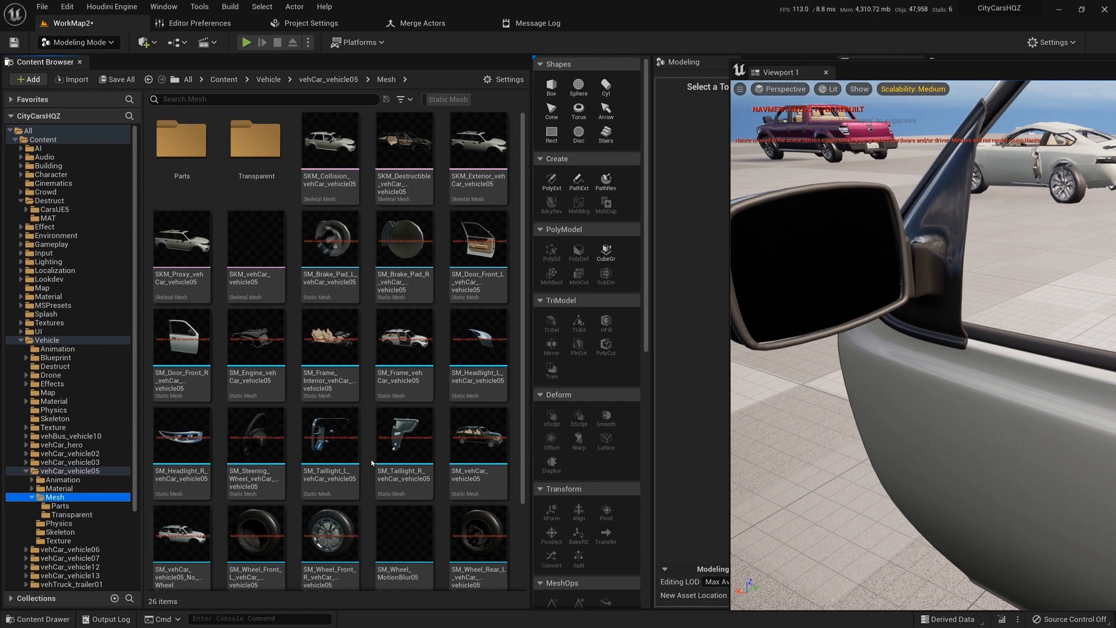
pyautogui.moveTo(472, 249)
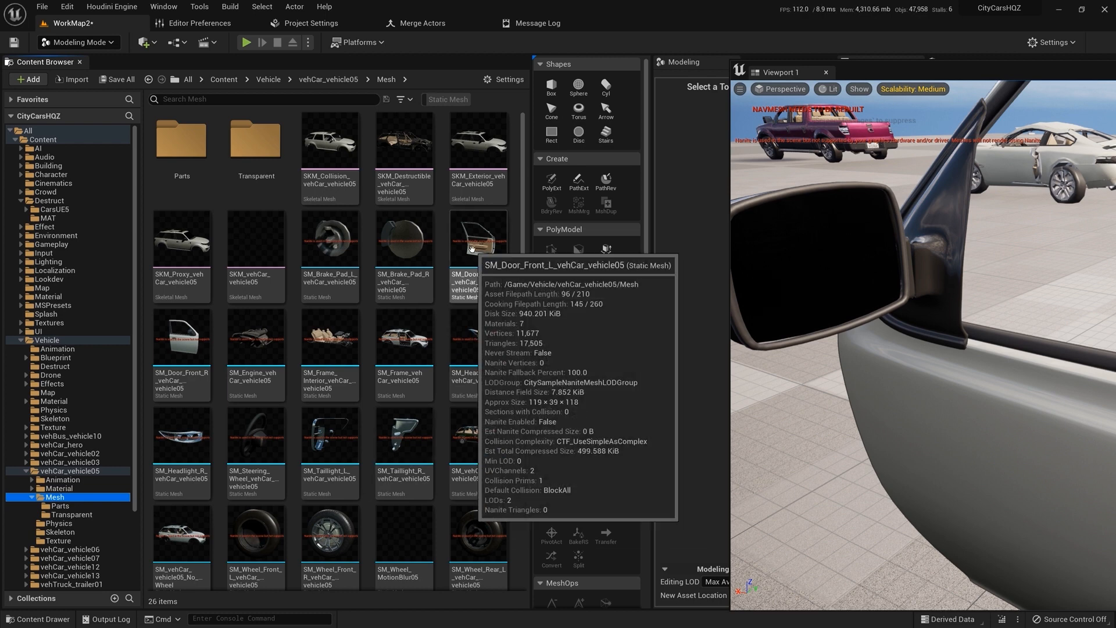
pyautogui.click(60, 505)
pyautogui.moveTo(163, 151)
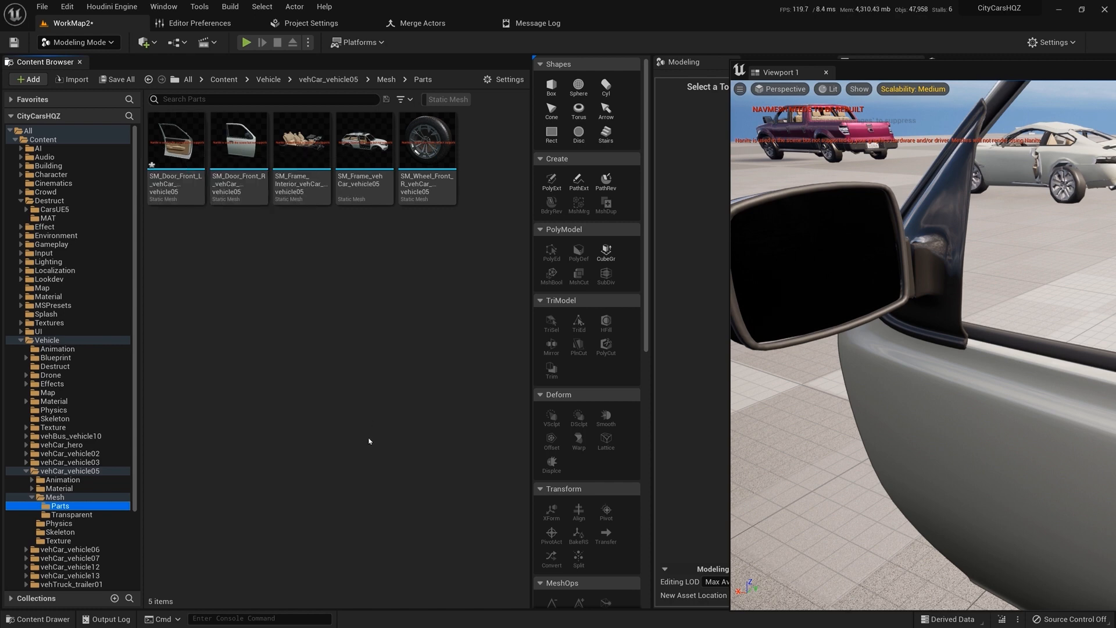
# - Undo the deselection and the last mesh edit on the front left door
pyautogui.moveTo(1007, 400); pyautogui.dragTo(1073, 346, button='right')
pyautogui.moveTo(1115, 67); pyautogui.dragTo(898, 32)
pyautogui.scroll(-5, 883, 200)
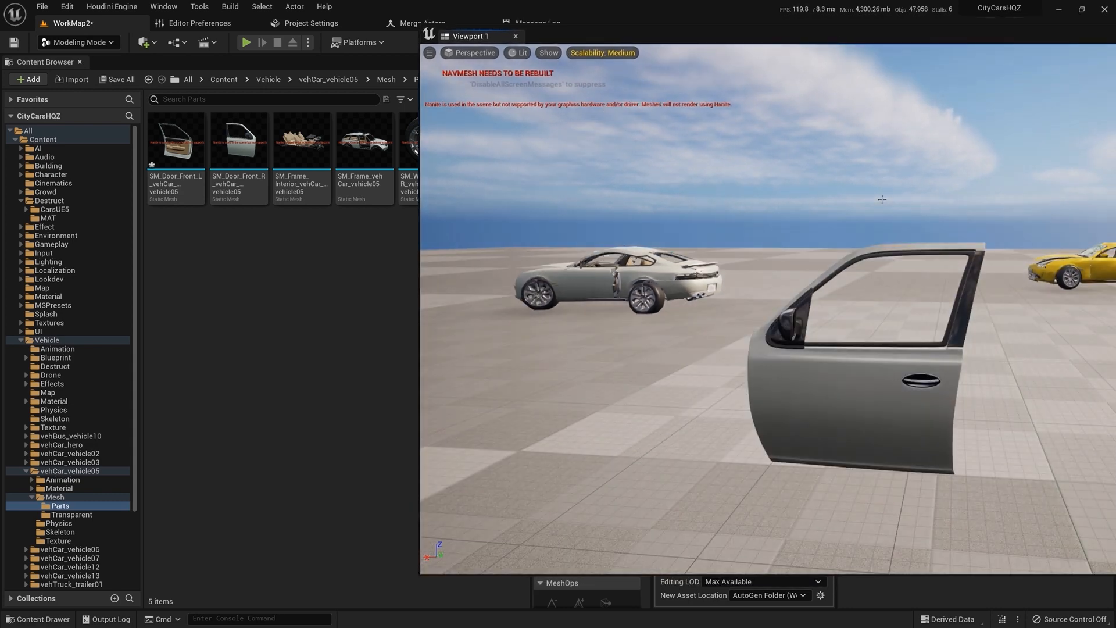
pyautogui.scroll(3, 883, 200)
pyautogui.moveTo(883, 200); pyautogui.dragTo(900, 233, button='right')
pyautogui.press('w')
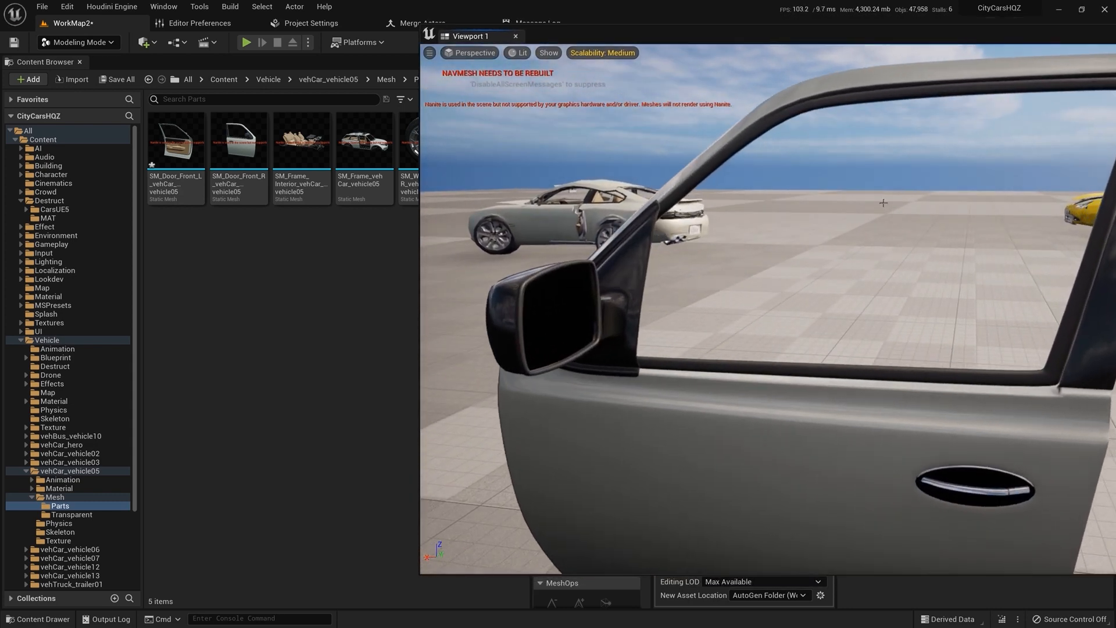
pyautogui.hotkey('ctrl', 'z')
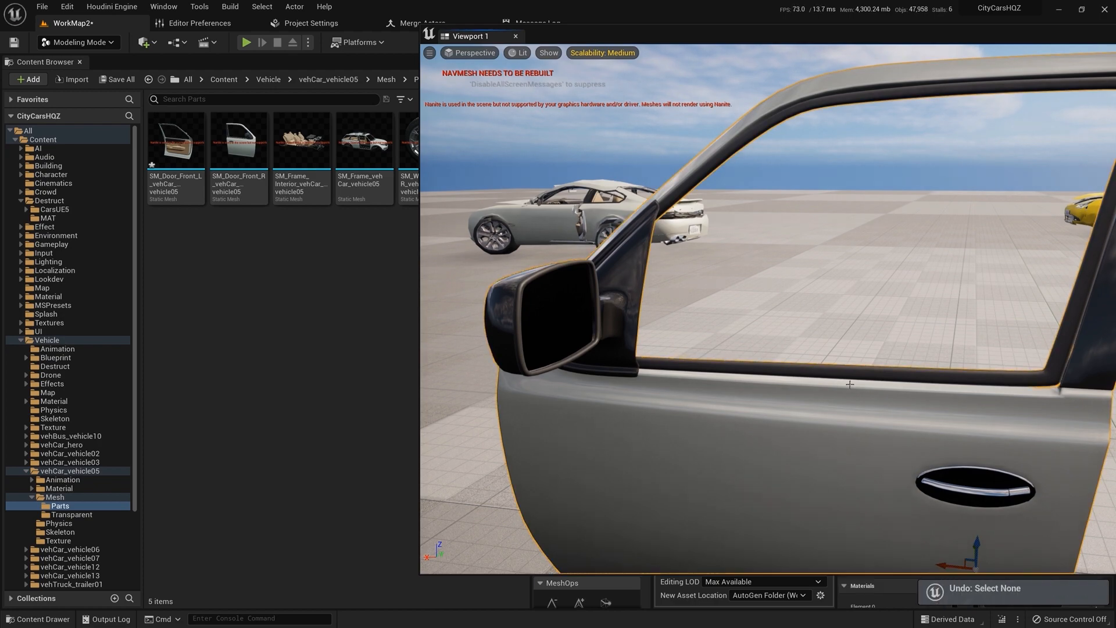
pyautogui.hotkey('ctrl', 'z')
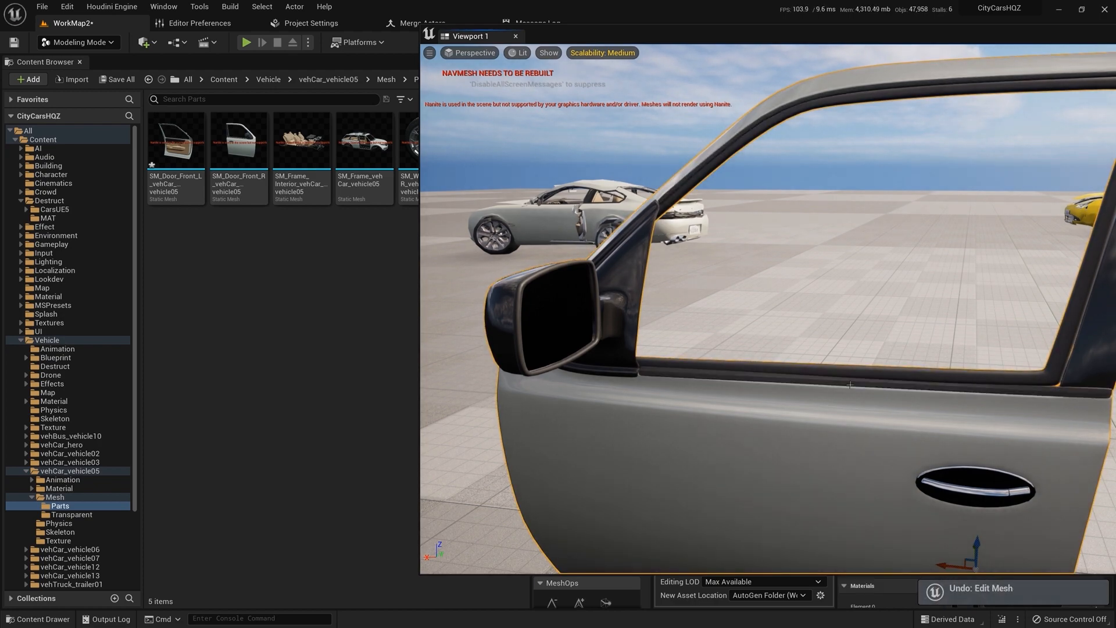
# - Examine the front left door's outer side, including the trim strip along the window sill
pyautogui.press('d')
pyautogui.moveTo(857, 368); pyautogui.dragTo(823, 356, button='right')
pyautogui.press('w')
pyautogui.press('w')
pyautogui.press('s')
pyautogui.press('w')
pyautogui.press('s')
pyautogui.press('w')
pyautogui.press('s')
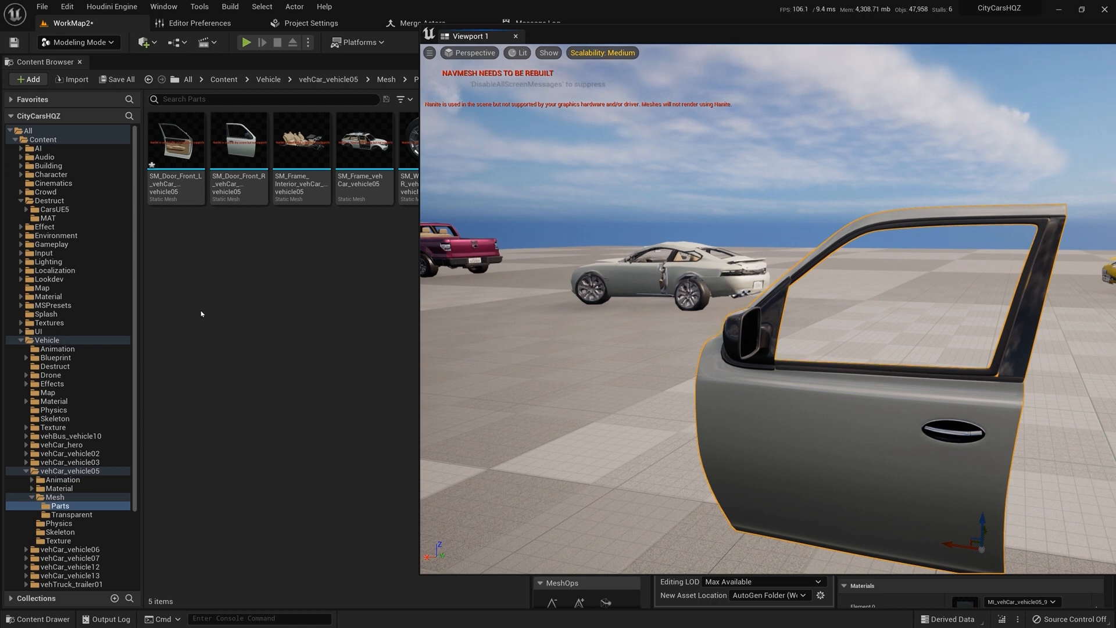
# - Delete the front left door from the level and place SM_Door_Front_R_vehCar_vehicle05 from the Parts folder there
pyautogui.click(174, 165)
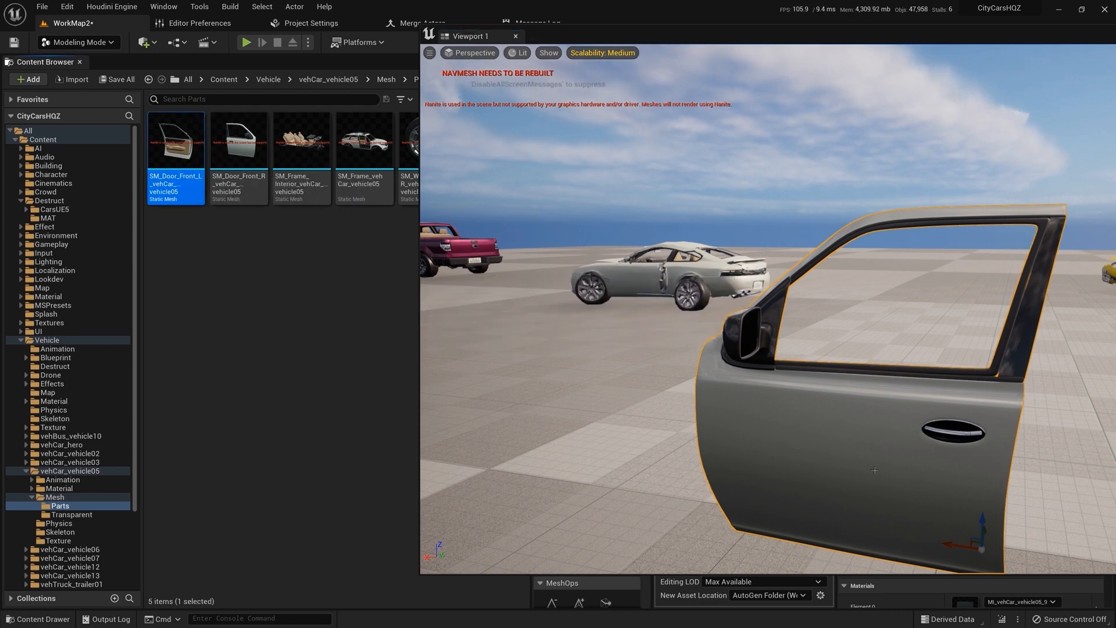
pyautogui.press('Delete')
pyautogui.moveTo(238, 142); pyautogui.dragTo(874, 567)
pyautogui.press('w')
pyautogui.moveTo(875, 567)
pyautogui.mouseDown(button='right')
pyautogui.moveTo(837, 552)
pyautogui.moveTo(872, 567)
pyautogui.mouseUp(button='right')
pyautogui.press('w')
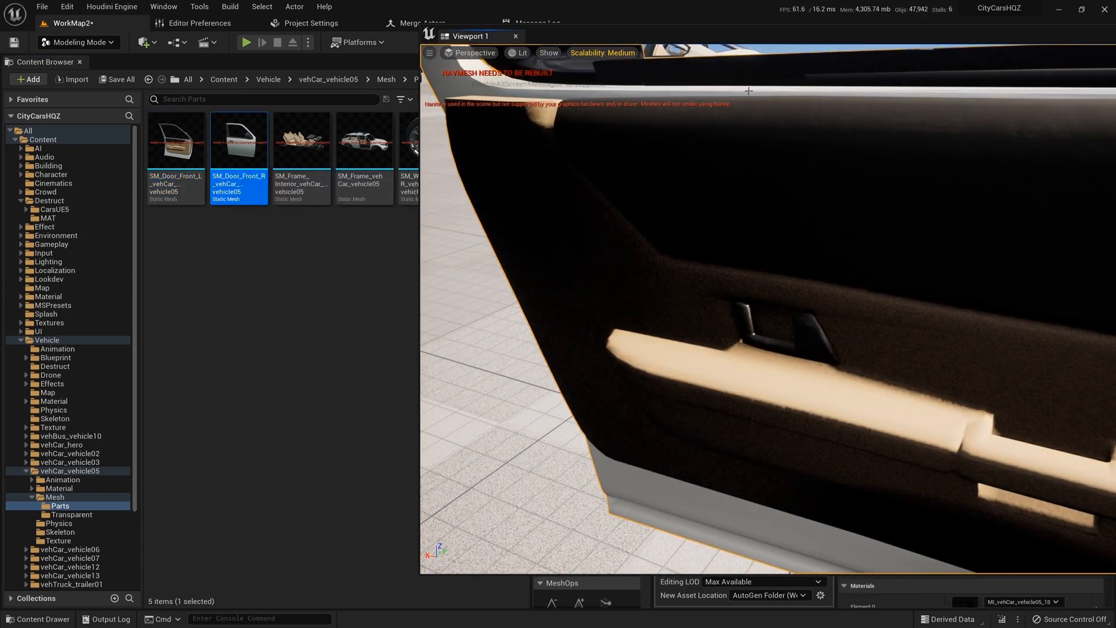
# - Start triangle selection on the front right door and delete its interior handle
pyautogui.moveTo(744, 40); pyautogui.dragTo(623, 30)
pyautogui.click(552, 323)
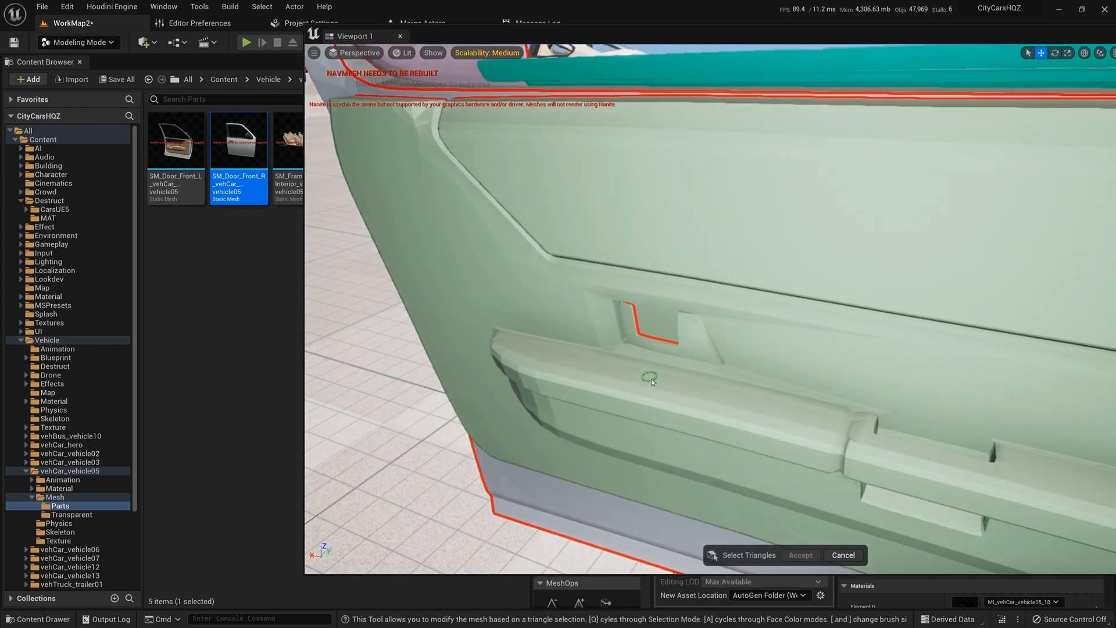
pyautogui.click(695, 350)
pyautogui.press('Delete')
# - Delete the rubber seal strip running along the front right door's inner edge and around its window frame
pyautogui.press('s')
pyautogui.moveTo(693, 352); pyautogui.dragTo(685, 319, button='right')
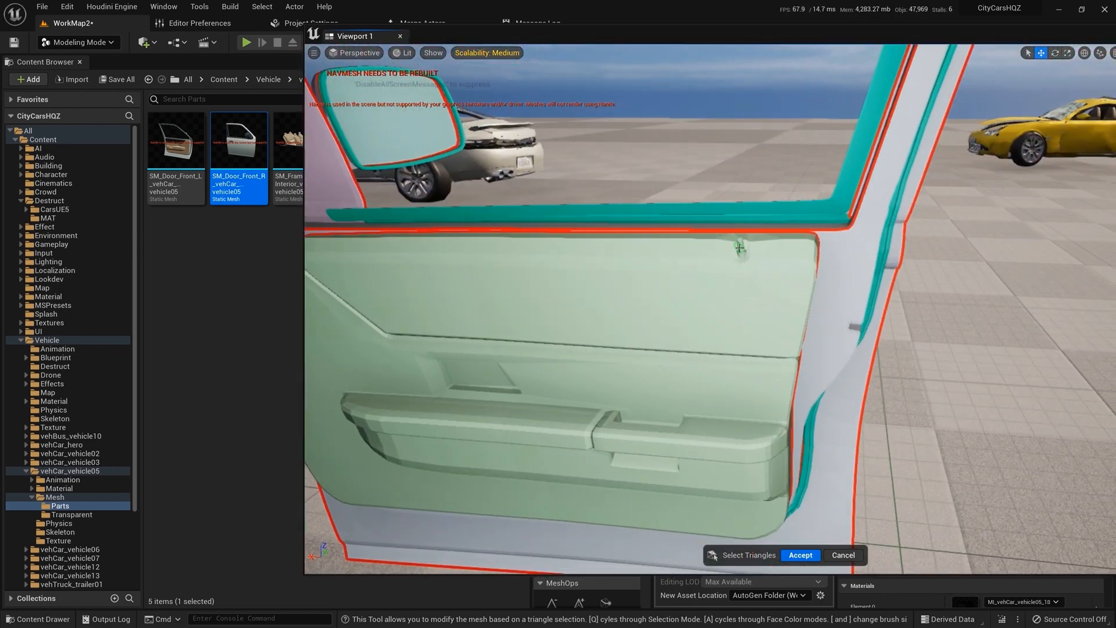
pyautogui.press('s')
pyautogui.moveTo(740, 293); pyautogui.dragTo(752, 223, button='right')
pyautogui.press('a')
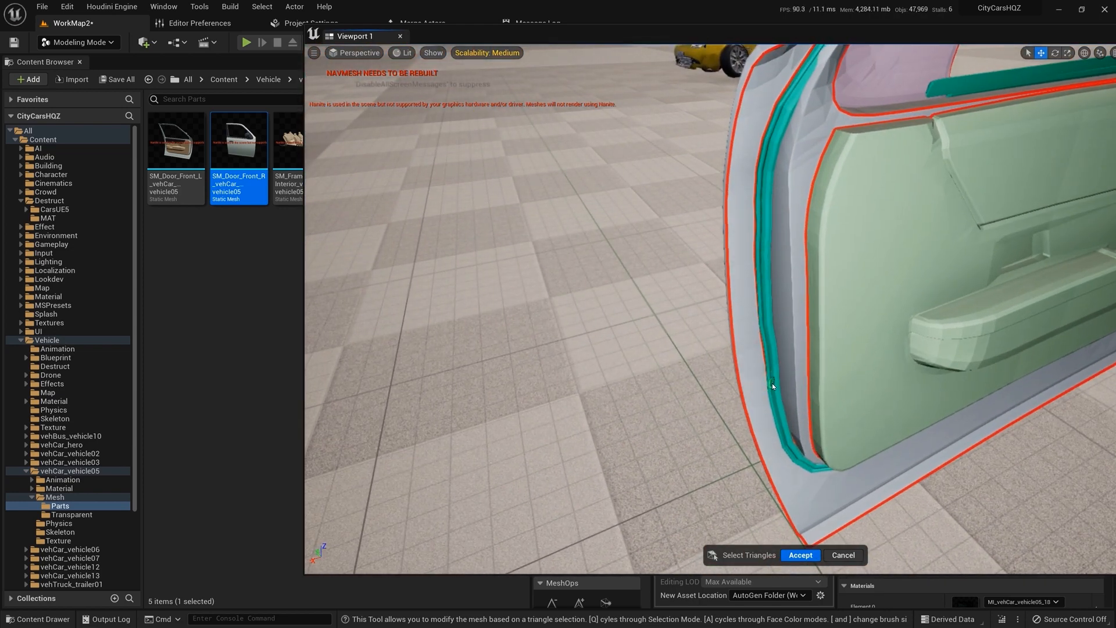
pyautogui.click(772, 386)
pyautogui.moveTo(814, 247); pyautogui.dragTo(732, 186, button='right')
pyautogui.press('a')
pyautogui.press('a')
pyautogui.press('w')
pyautogui.press('d')
pyautogui.press('s')
pyautogui.press('d')
pyautogui.press('w')
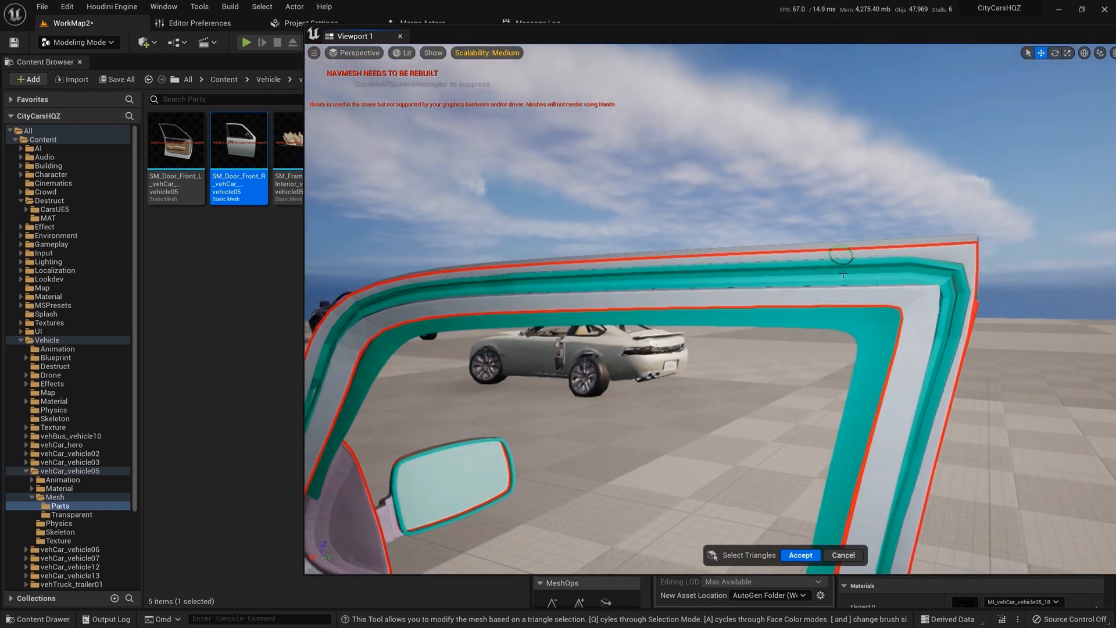
pyautogui.click(844, 277)
pyautogui.press('s')
pyautogui.moveTo(839, 300); pyautogui.dragTo(834, 364, button='right')
pyautogui.press('w')
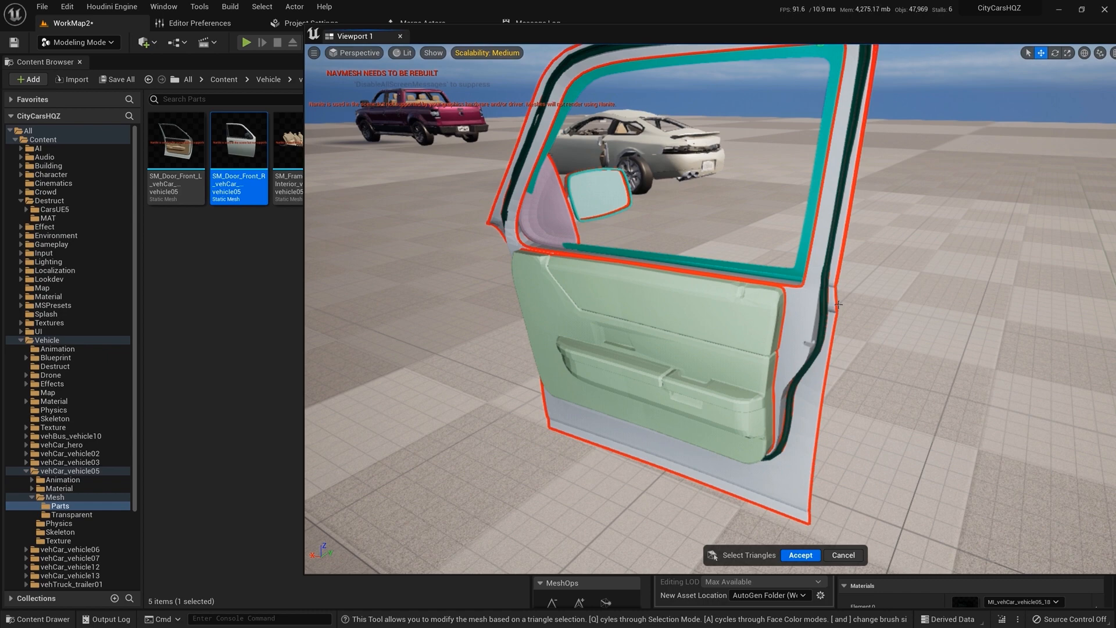
pyautogui.moveTo(839, 304); pyautogui.dragTo(882, 275, button='right')
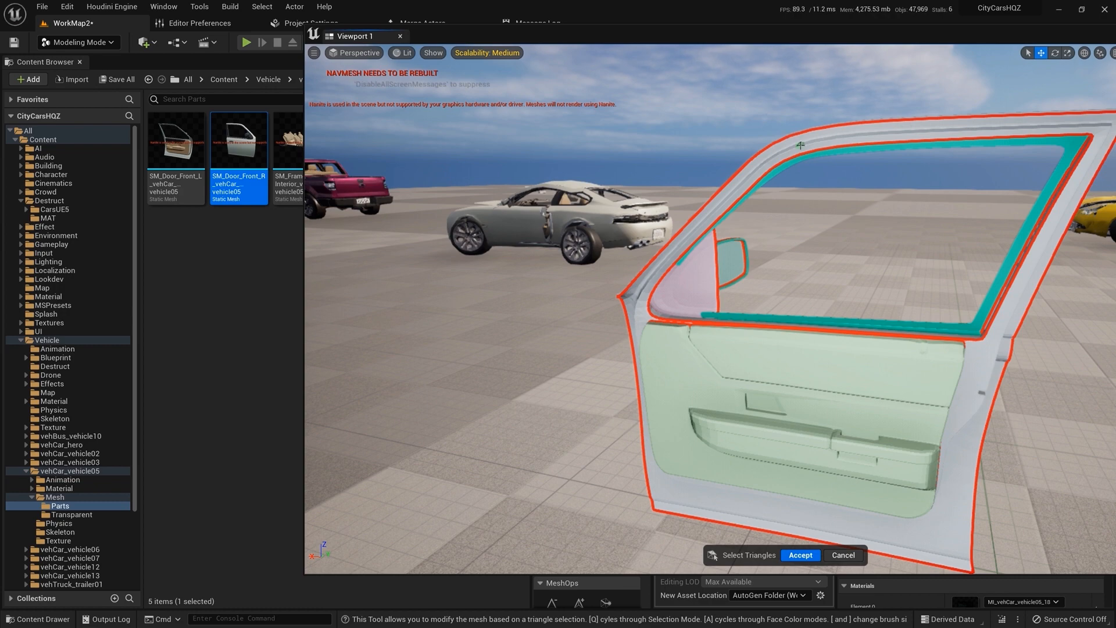
# - Examine the front right door's inner side, window frame and edges, and accept the triangle deletions
pyautogui.moveTo(901, 237); pyautogui.dragTo(750, 226, button='right')
pyautogui.press('a')
pyautogui.press('a')
pyautogui.press('a')
pyautogui.press('w')
pyautogui.press('d')
pyautogui.press('d')
pyautogui.press('s')
pyautogui.press('a')
pyautogui.press('a')
pyautogui.moveTo(720, 188); pyautogui.dragTo(939, 144, button='right')
pyautogui.press('w')
pyautogui.press('s')
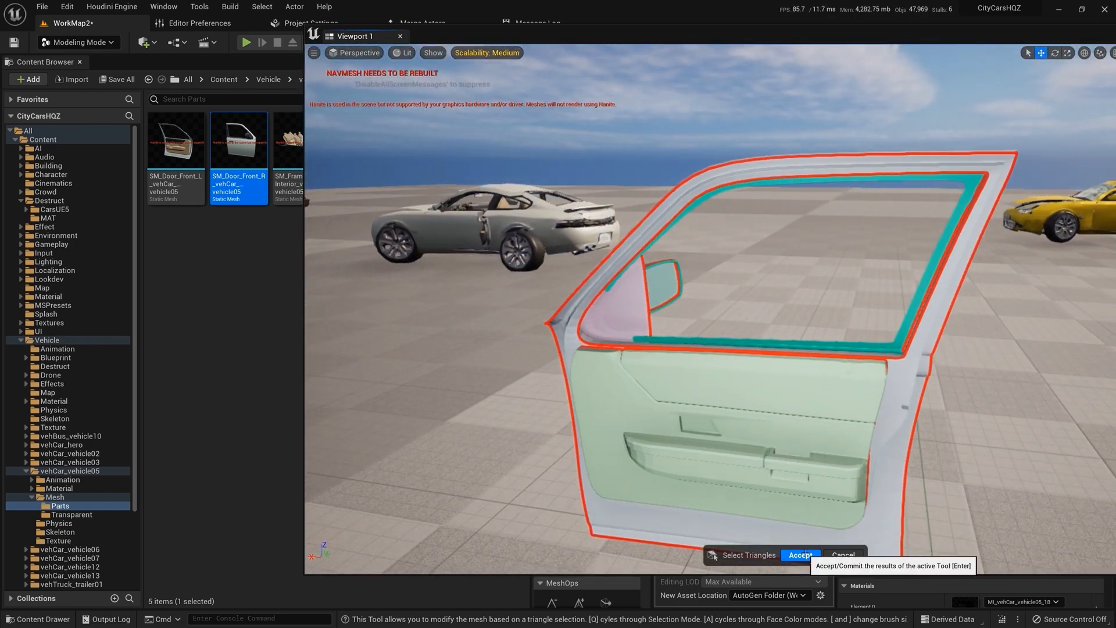
pyautogui.click(801, 556)
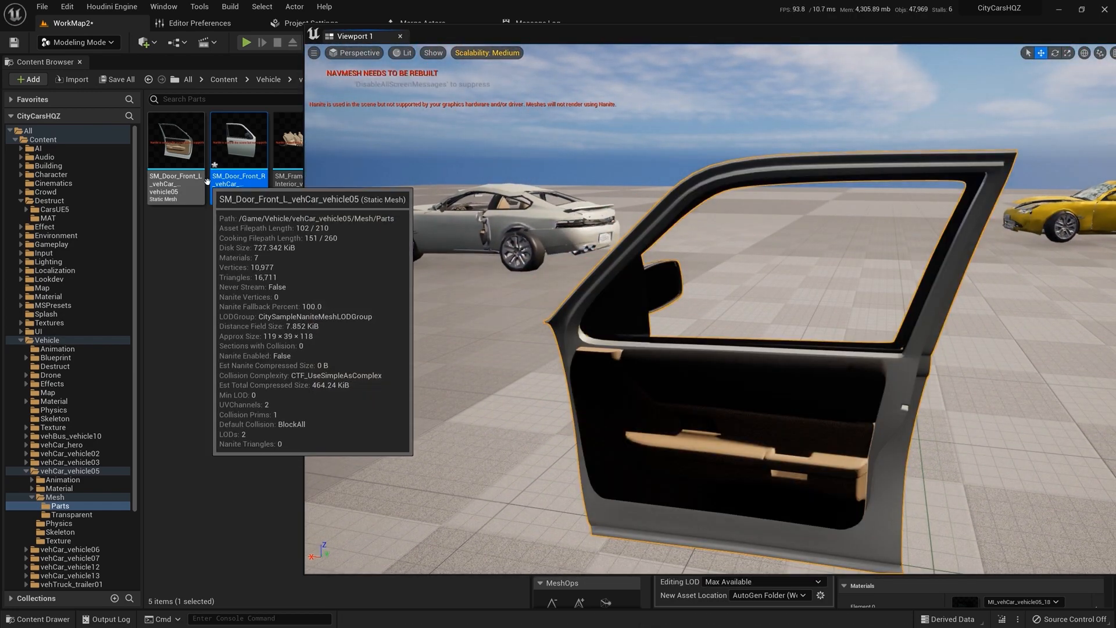
# - Place SM_Door_Front_L_vehCar_vehicle05 from the Parts folder in the level with its inner side in view
pyautogui.moveTo(183, 148)
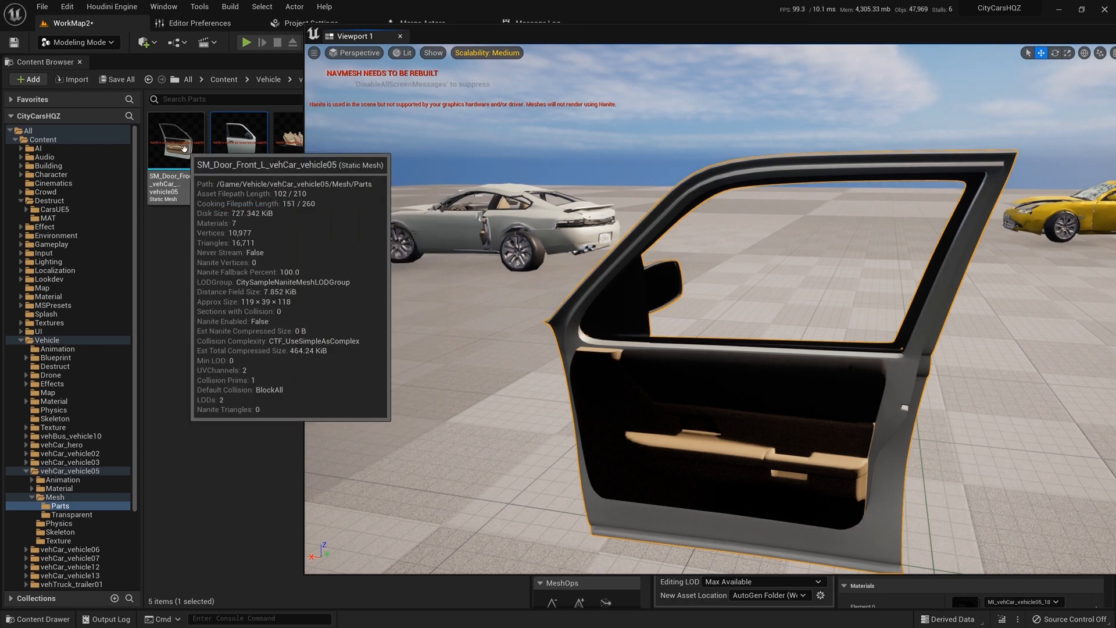
pyautogui.moveTo(184, 148); pyautogui.dragTo(440, 322)
pyautogui.moveTo(483, 381); pyautogui.dragTo(485, 382)
pyautogui.moveTo(485, 382); pyautogui.dragTo(407, 395, button='right')
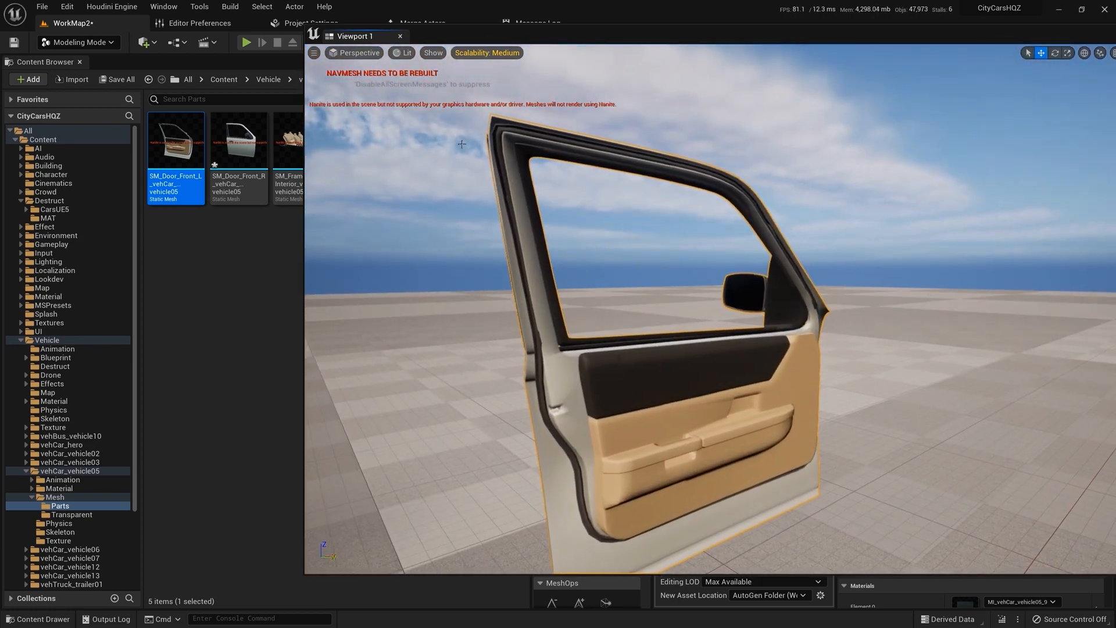
# - Start triangle selection on the front left door and delete the rubber seal strip around its inner edge and window frame
pyautogui.moveTo(542, 37); pyautogui.dragTo(884, 35)
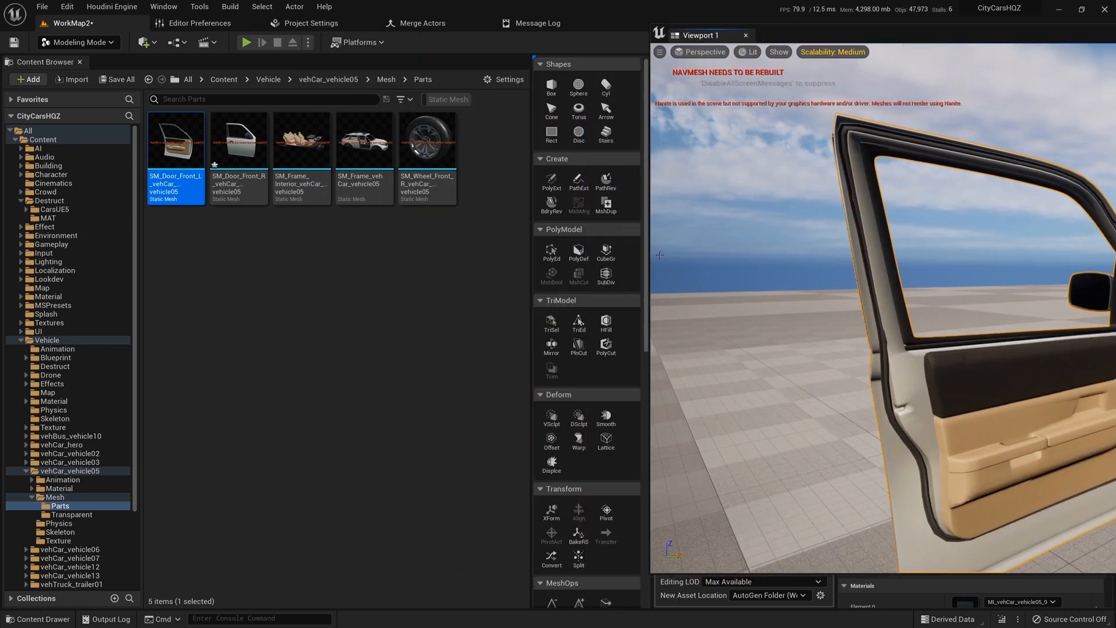
pyautogui.click(550, 323)
pyautogui.moveTo(1017, 36); pyautogui.dragTo(701, 34)
pyautogui.moveTo(699, 174)
pyautogui.mouseDown(button='right')
pyautogui.moveTo(692, 233)
pyautogui.moveTo(688, 177)
pyautogui.moveTo(701, 173)
pyautogui.mouseUp(button='right')
pyautogui.click(618, 314)
pyautogui.press('Delete')
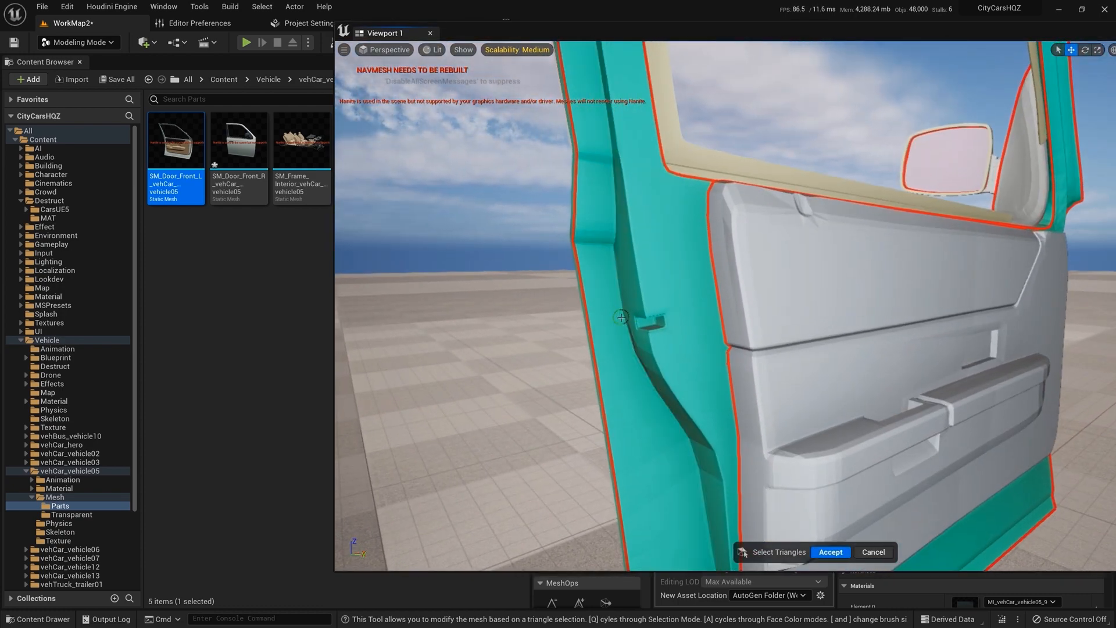
# - Accept the seal strip deletion on the front left door and examine the door's inner side
pyautogui.moveTo(625, 311); pyautogui.dragTo(573, 317, button='right')
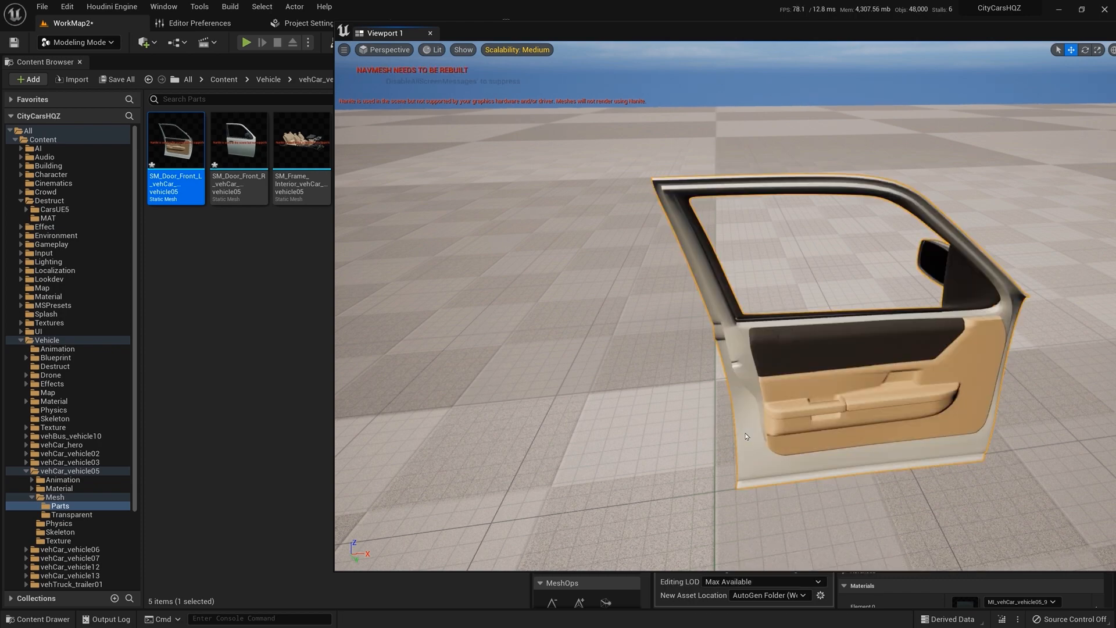
pyautogui.moveTo(745, 459); pyautogui.dragTo(795, 451, button='right')
pyautogui.press('a')
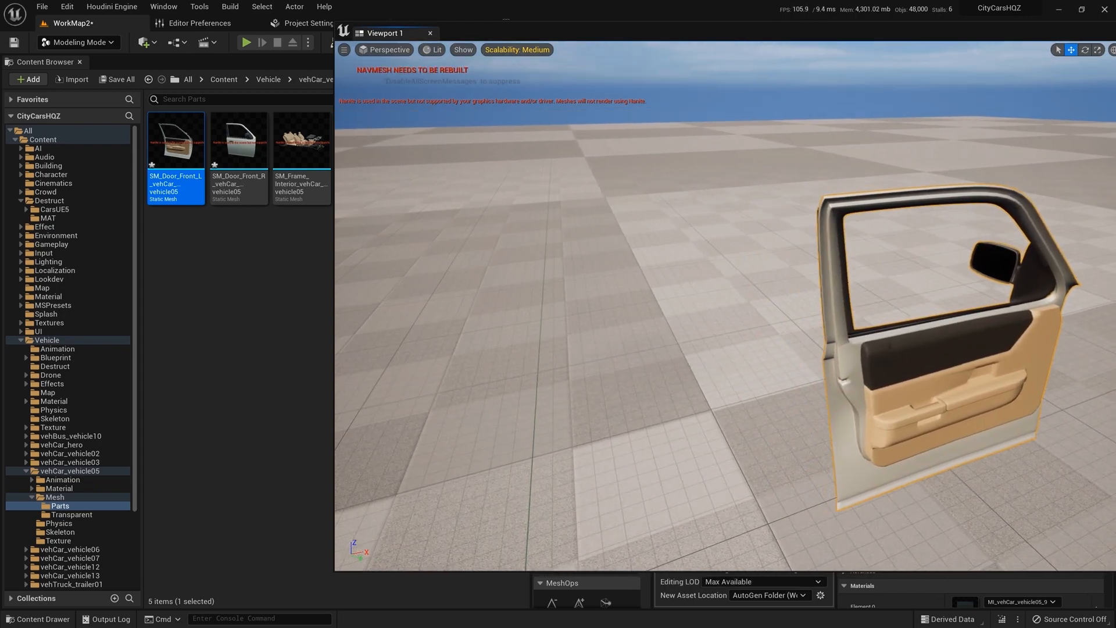
pyautogui.press('d')
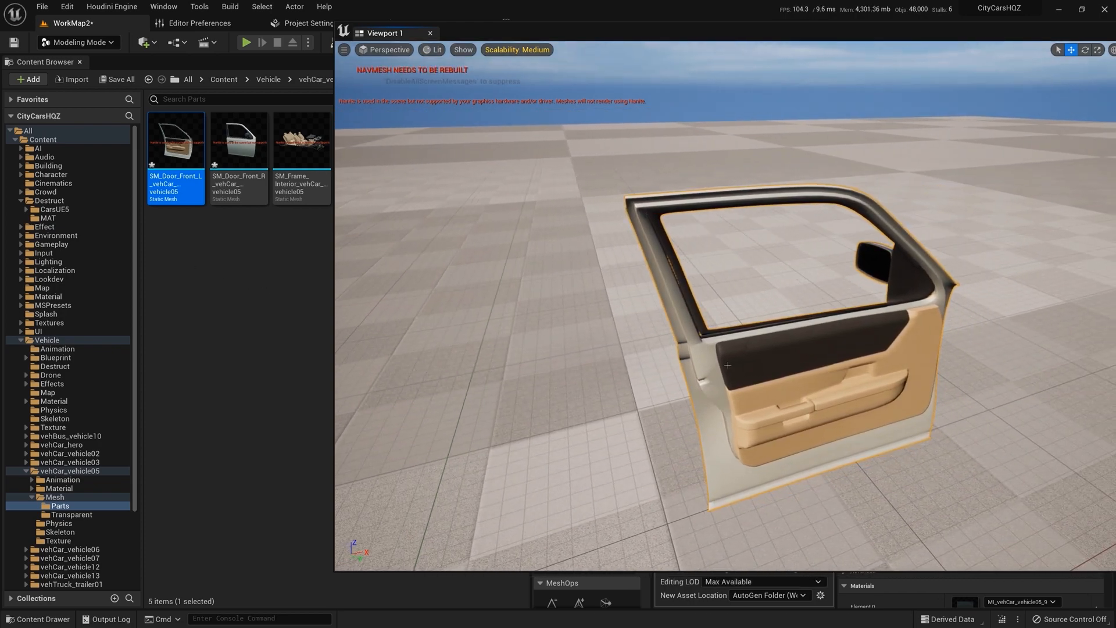
# - Delete the front left door from the level and move the floating viewport window clear of the asset list and modeling tools
pyautogui.press('Delete')
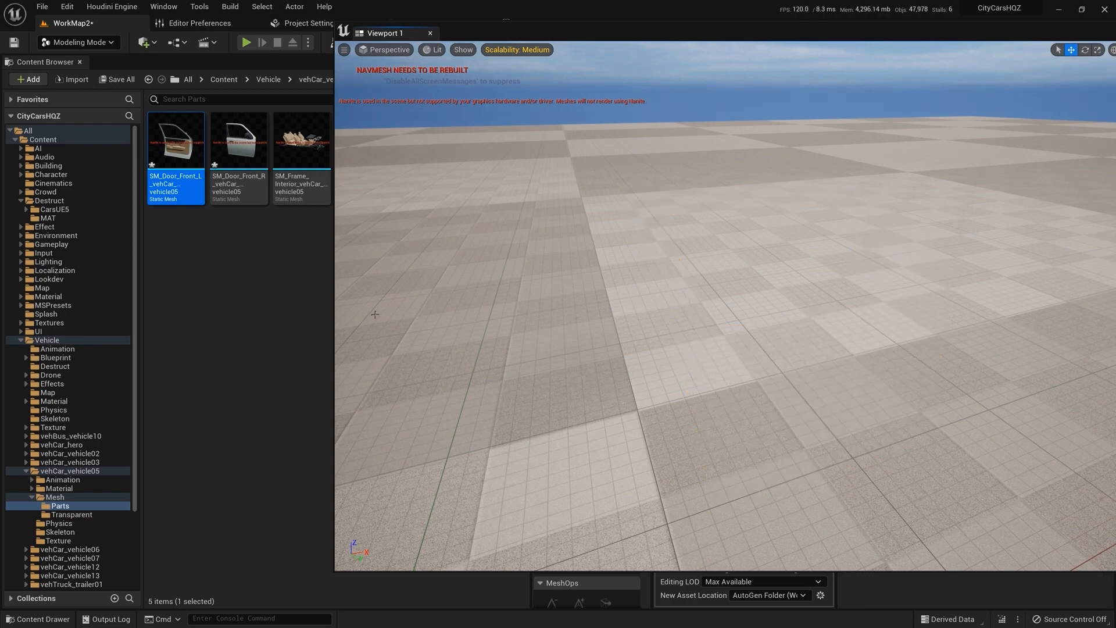
pyautogui.moveTo(584, 35); pyautogui.dragTo(1093, 55)
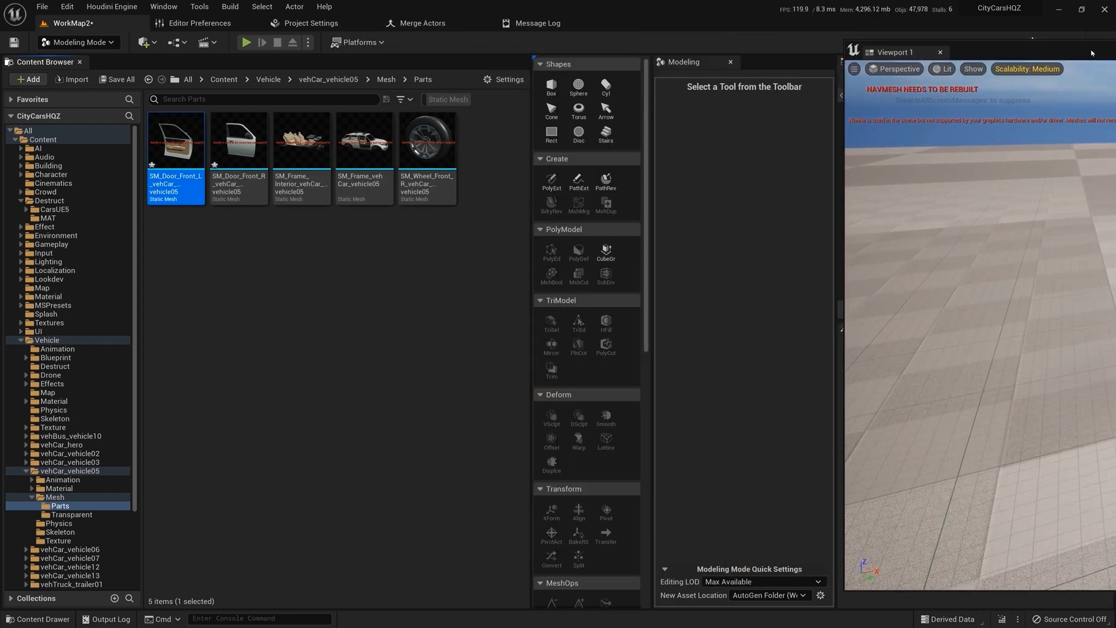
# - Postpone the pending autosave and compare the mesh statistics of the front doors in the Parts folder with the originals in the Mesh folder
pyautogui.moveTo(176, 159)
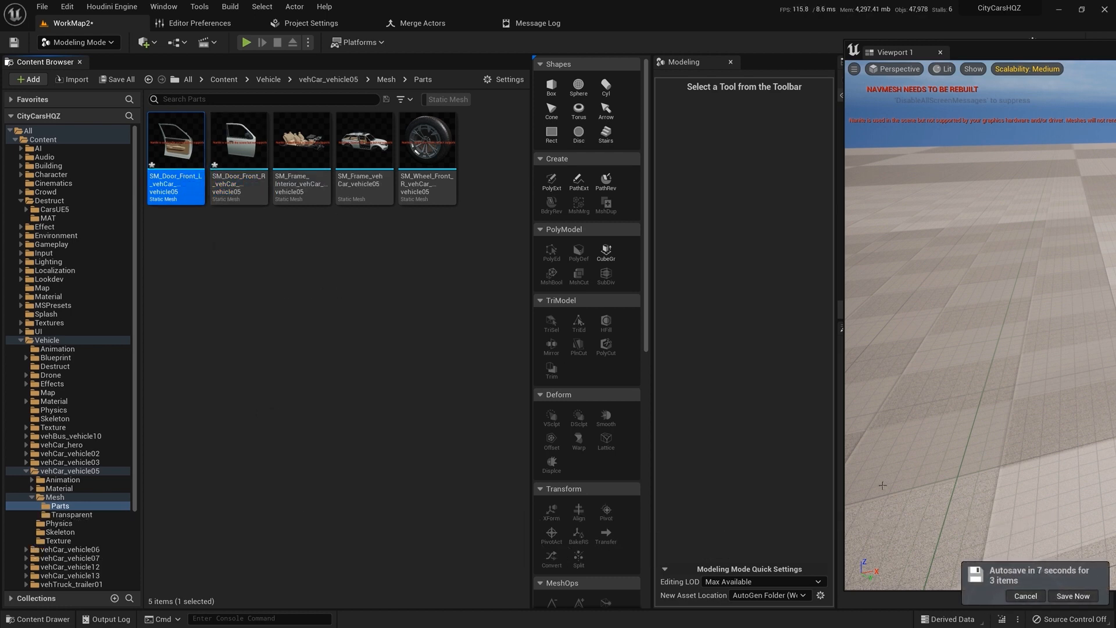
pyautogui.click(1015, 599)
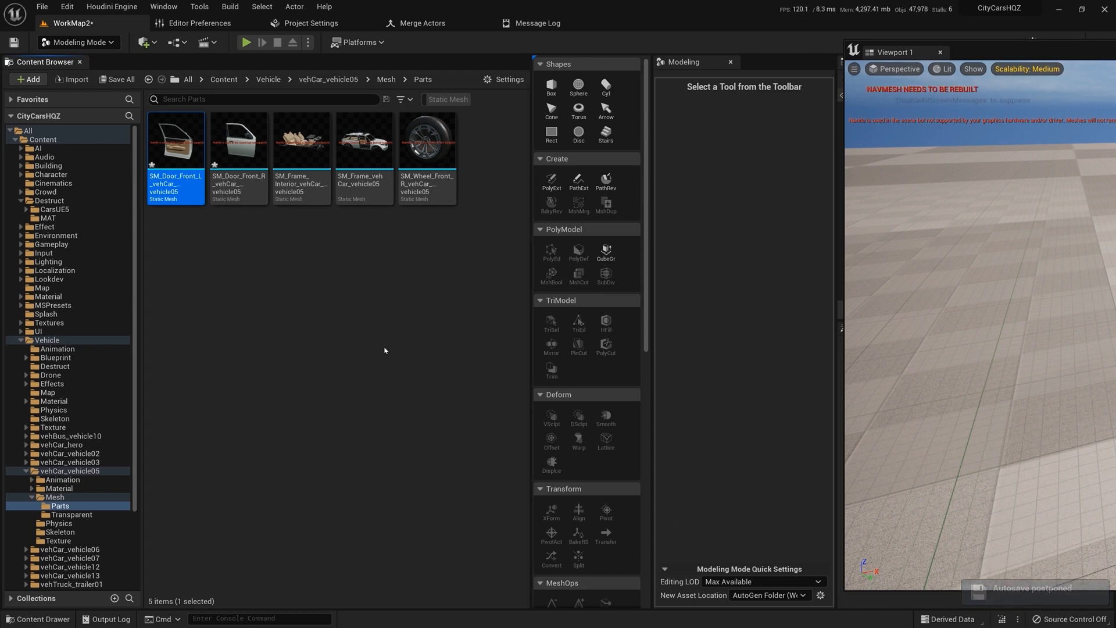
pyautogui.moveTo(171, 154)
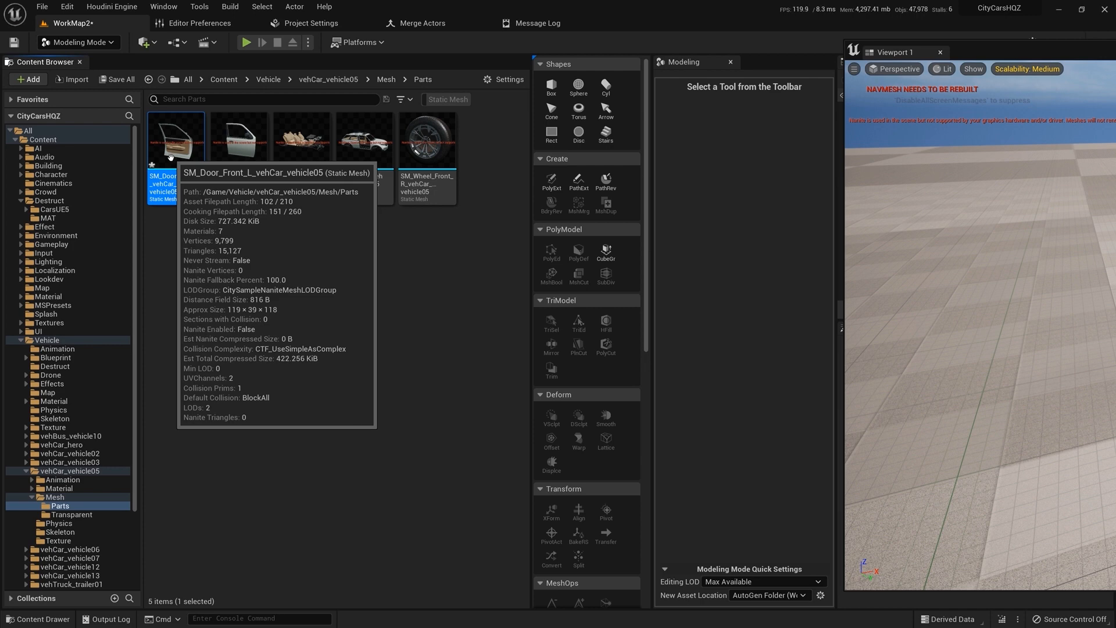
pyautogui.click(54, 497)
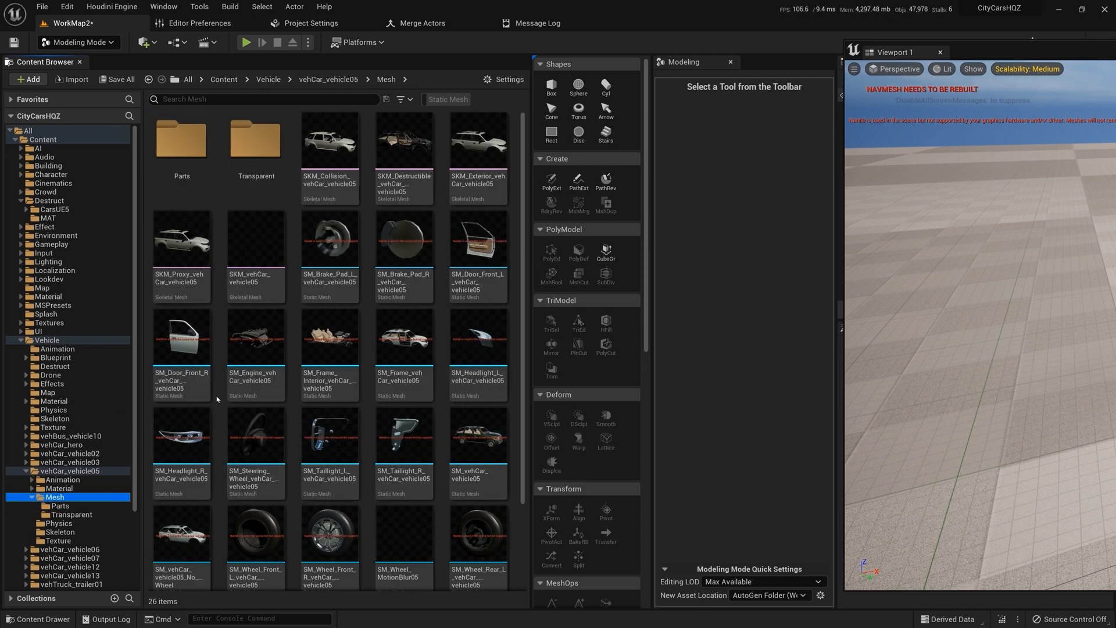
pyautogui.moveTo(445, 266)
pyautogui.moveTo(181, 351)
pyautogui.doubleClick(181, 139)
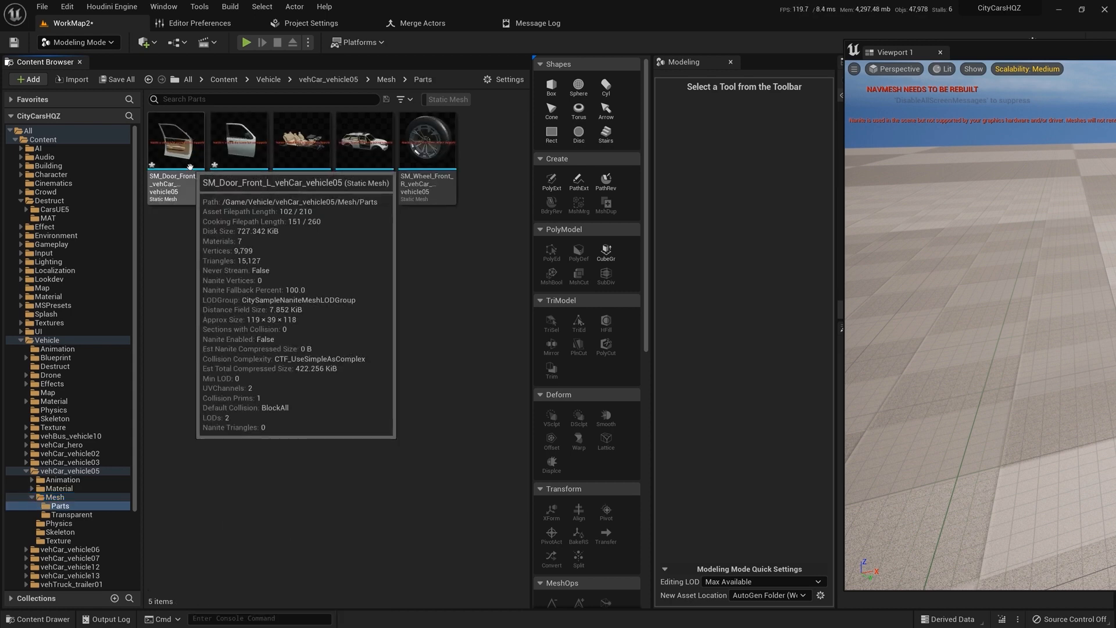
pyautogui.moveTo(229, 164)
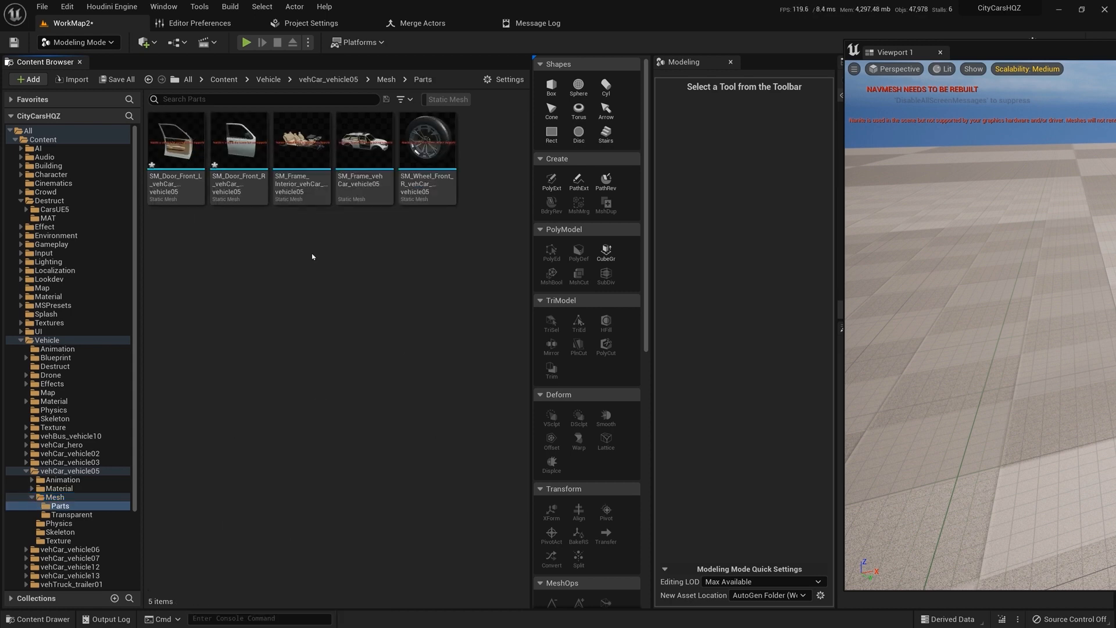